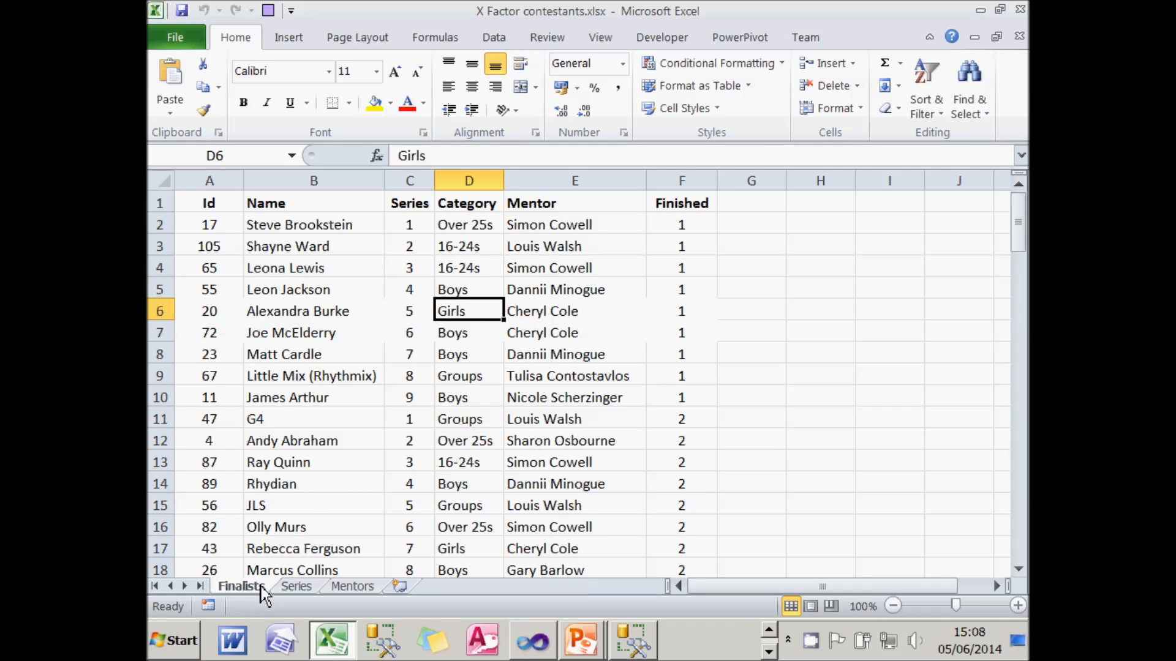
- Compare the Series and Mentors worksheets with the tblContestant, tblseries and tblMentor tables in SQL Server Management Studio
{"action": "left_click", "coordinate": [297, 586]}
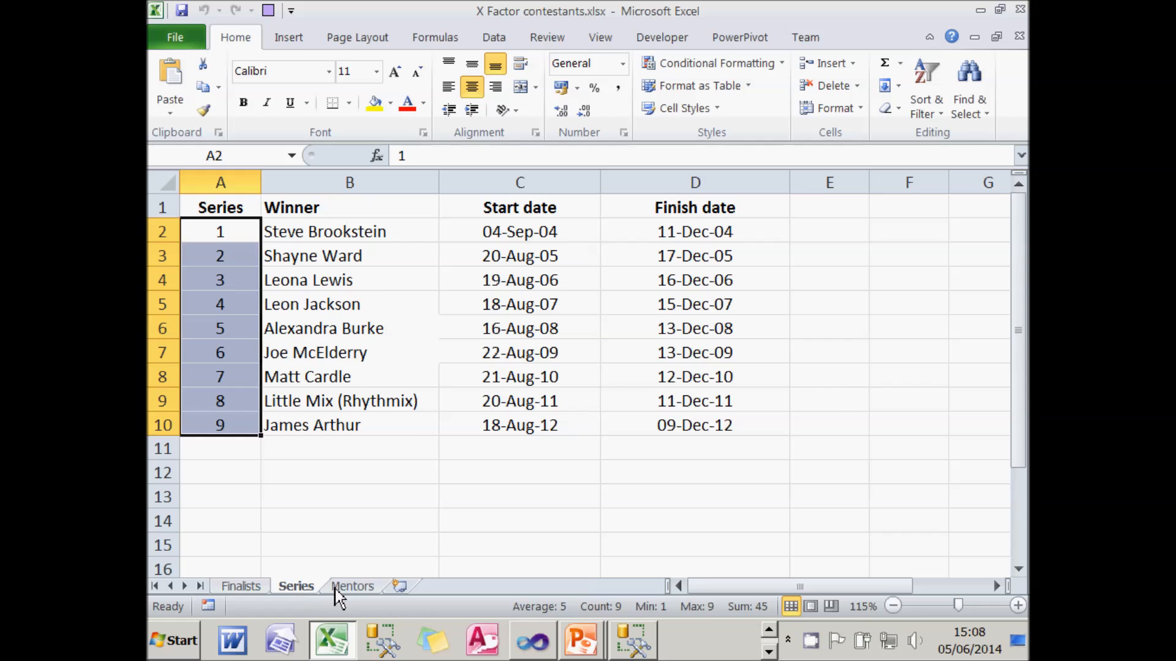
{"action": "left_click", "coordinate": [352, 586]}
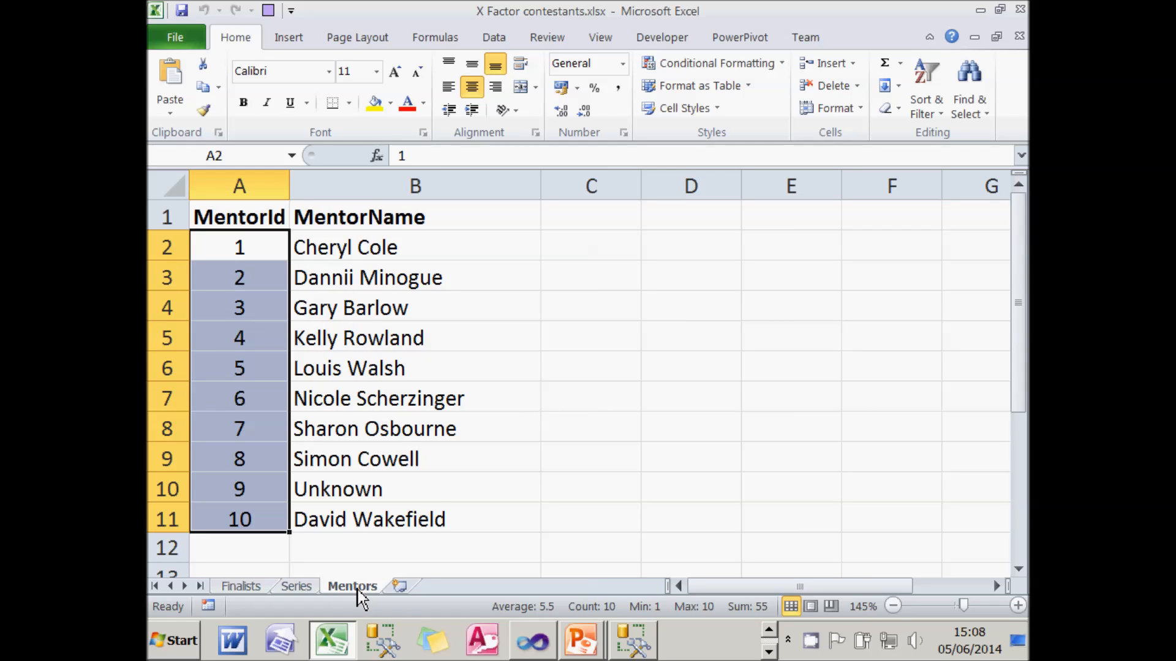
{"action": "left_click", "coordinate": [637, 642]}
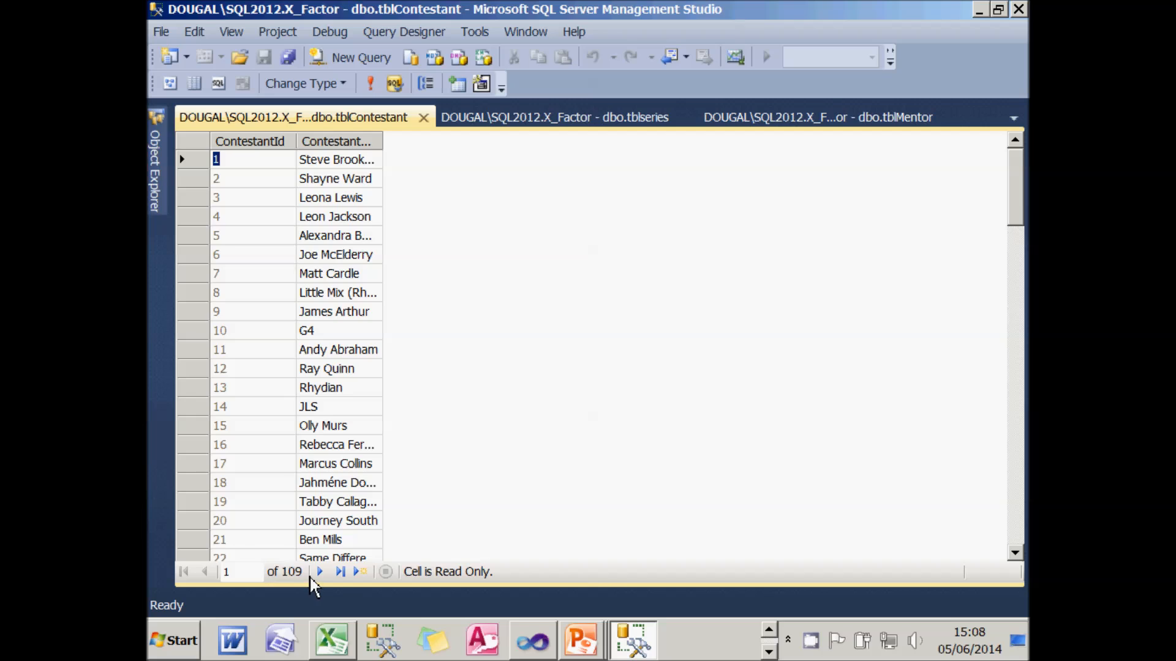
{"action": "left_click", "coordinate": [554, 117]}
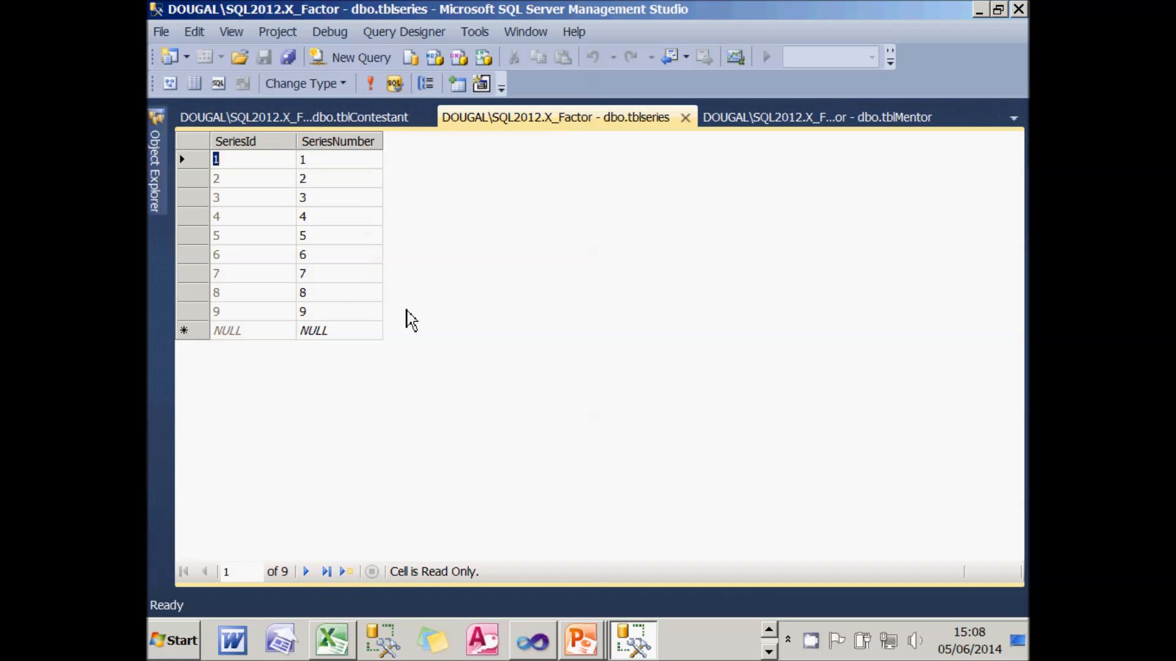
{"action": "left_click", "coordinate": [796, 117]}
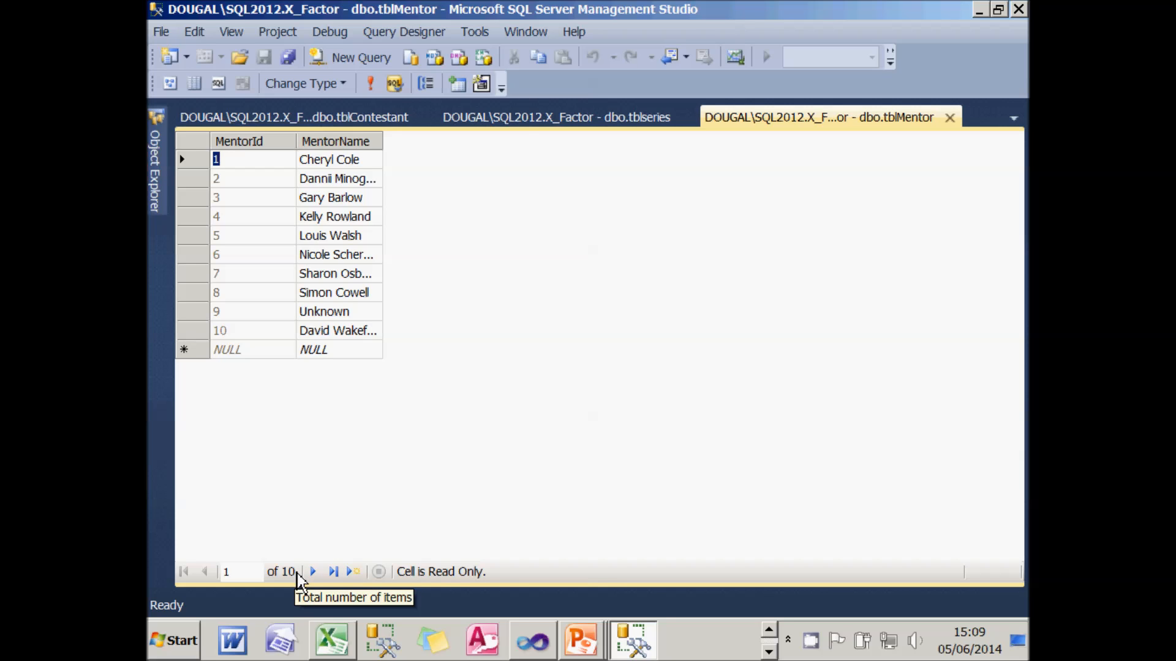
- Switch to Visual Studio and examine the tasks in the Import 3 tables control flow and the package's variables
{"action": "left_click", "coordinate": [533, 640]}
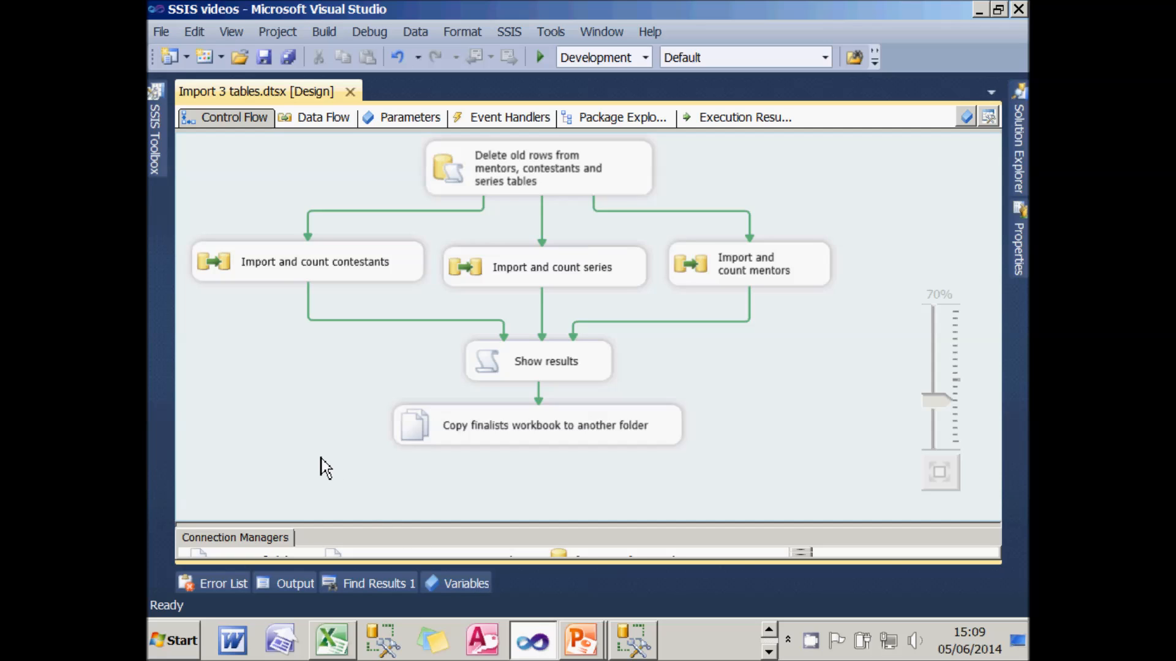
{"action": "left_click", "coordinate": [518, 178]}
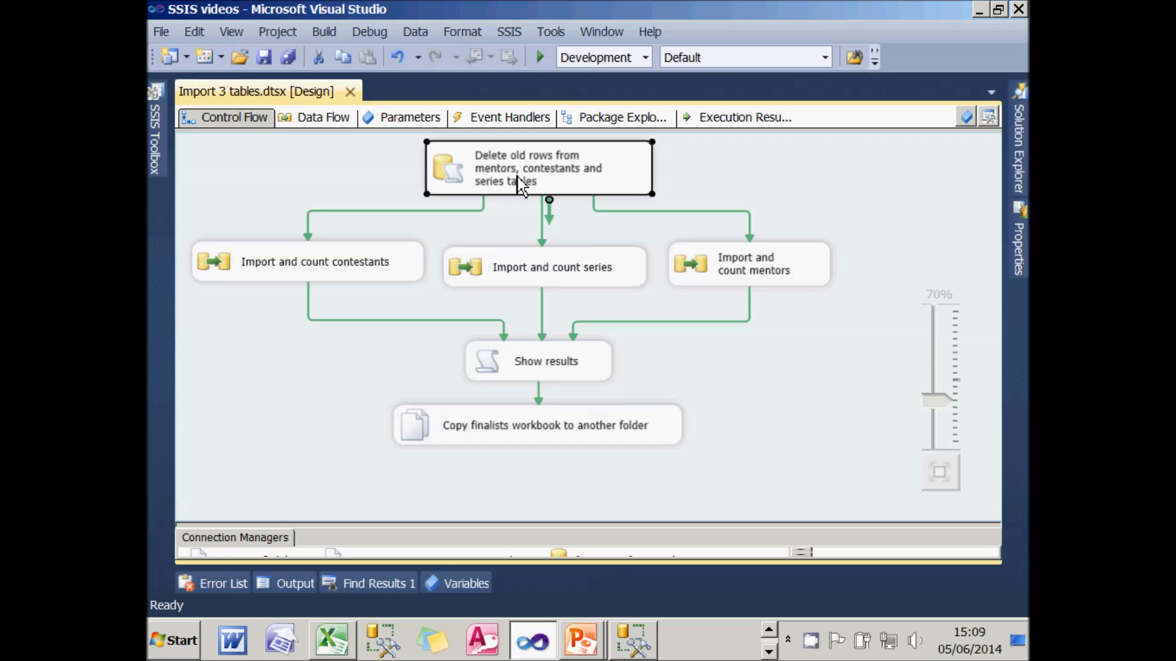
{"action": "left_click", "coordinate": [400, 251]}
{"action": "left_click", "coordinate": [490, 266]}
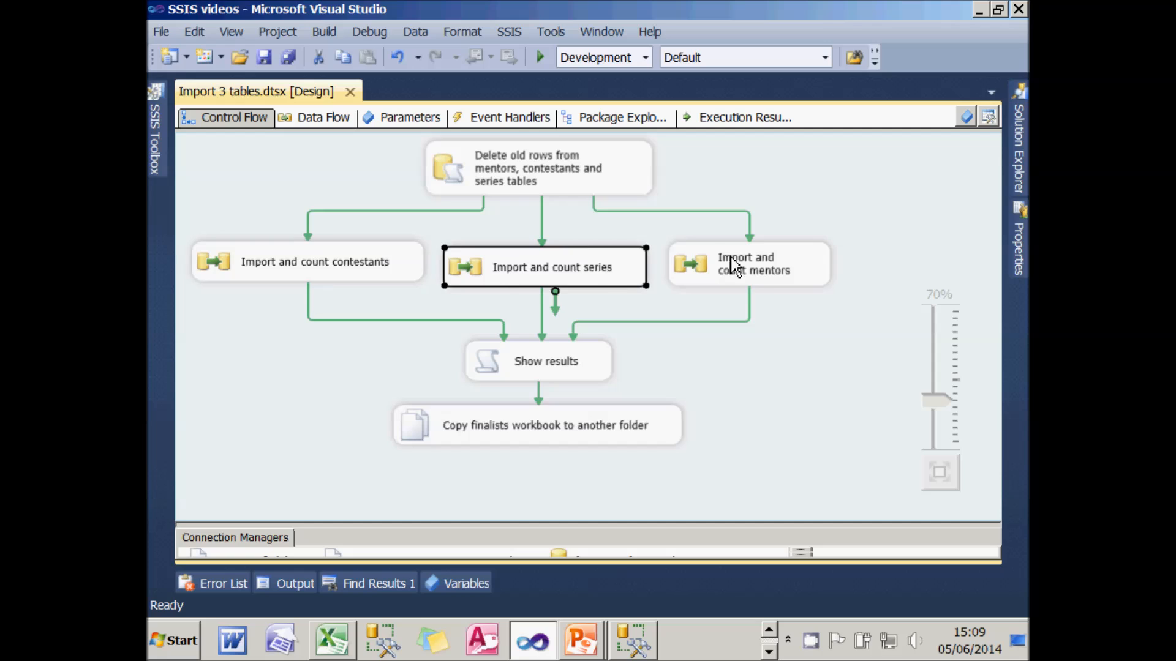
{"action": "left_click", "coordinate": [744, 268]}
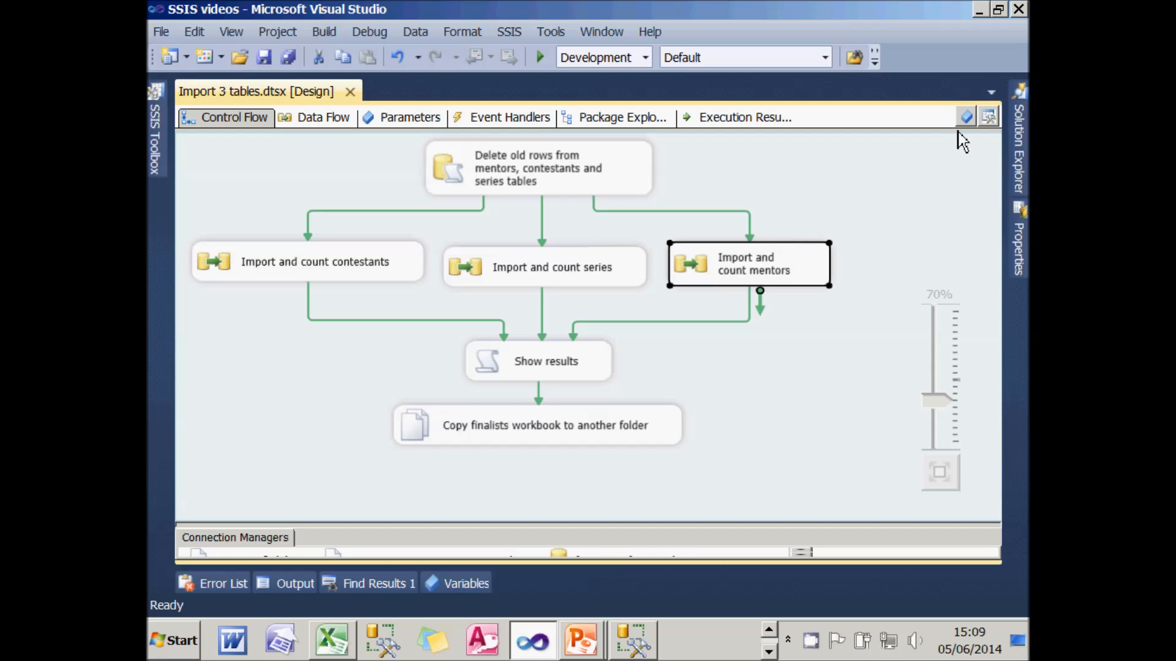
{"action": "left_click", "coordinate": [967, 119]}
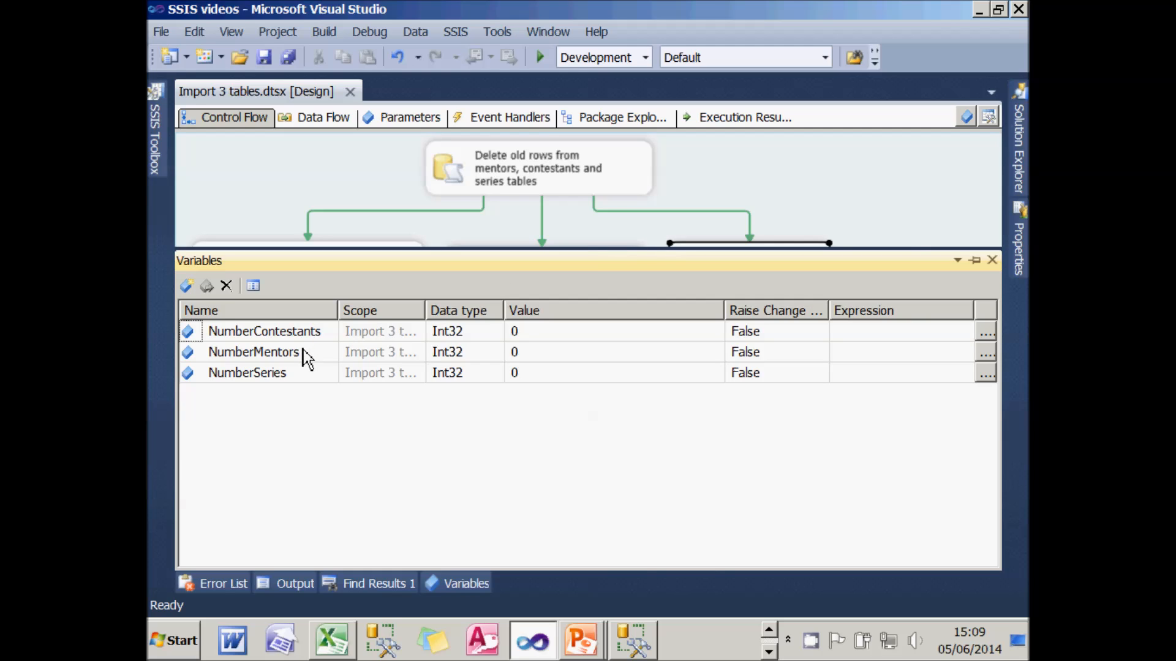
{"action": "left_click", "coordinate": [992, 260]}
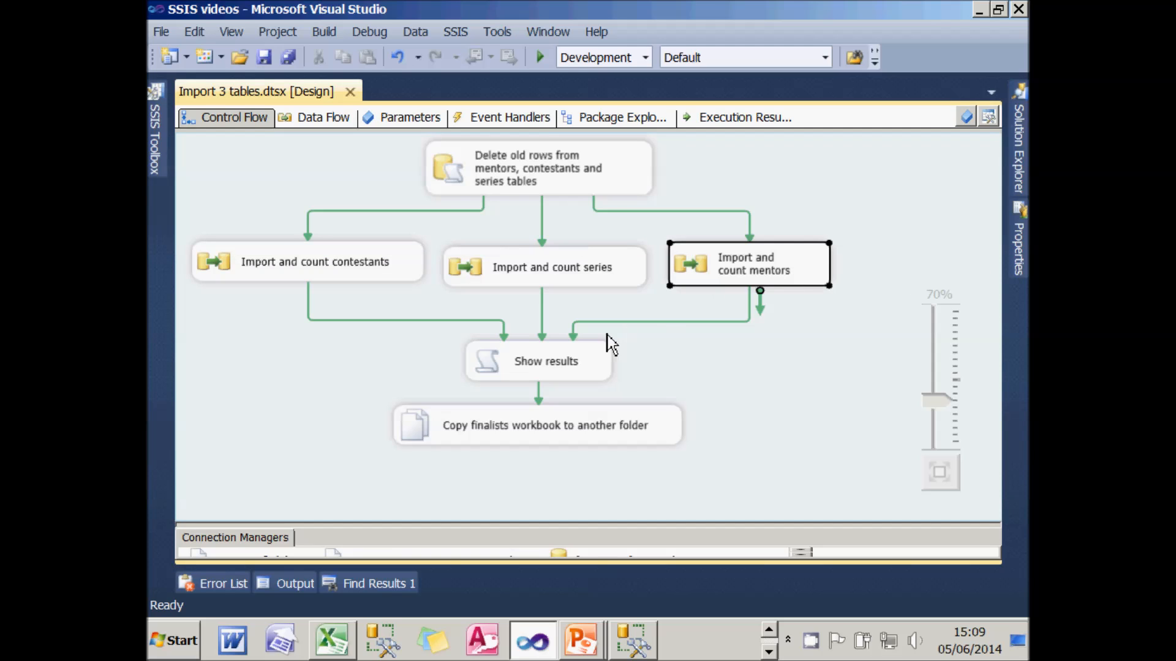
{"action": "left_click", "coordinate": [582, 362]}
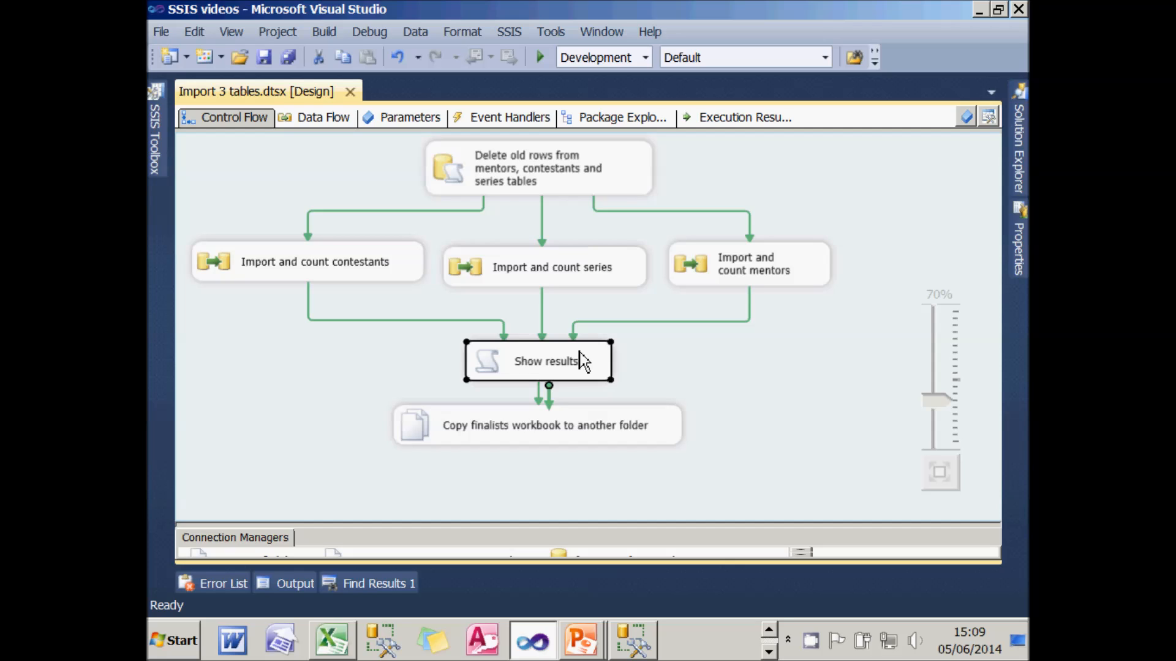
{"action": "left_click", "coordinate": [597, 426]}
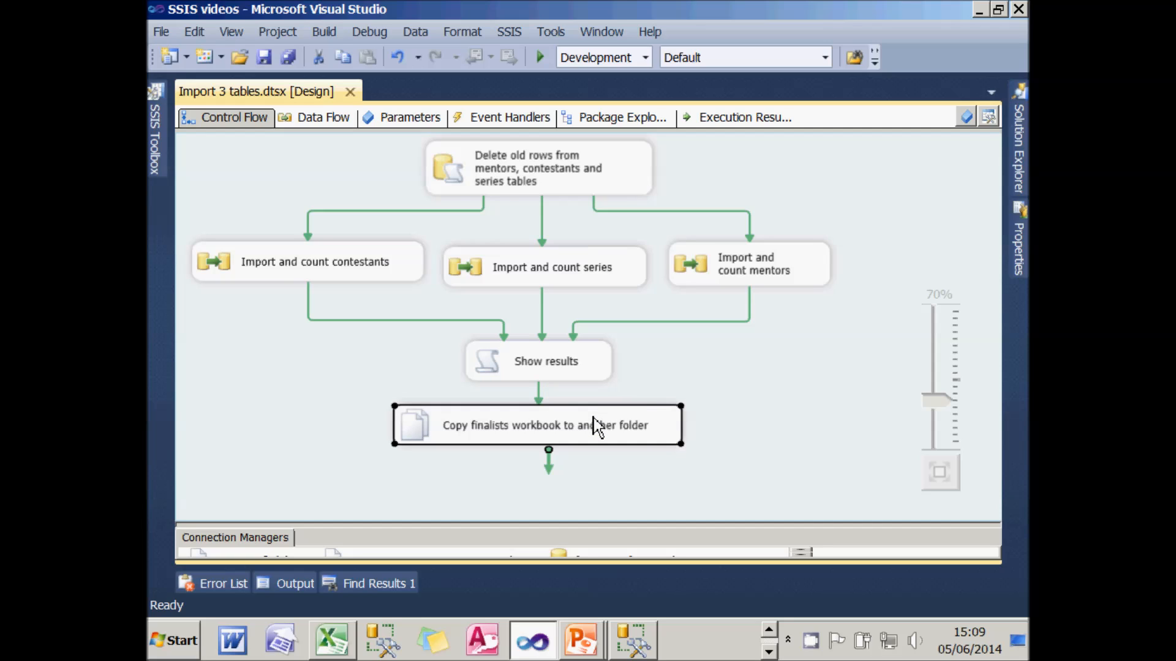
- Inspect the Import and count contestants data flow and its Row Count variable, leaving them as they are, and return to the control flow
{"action": "double_click", "coordinate": [391, 275]}
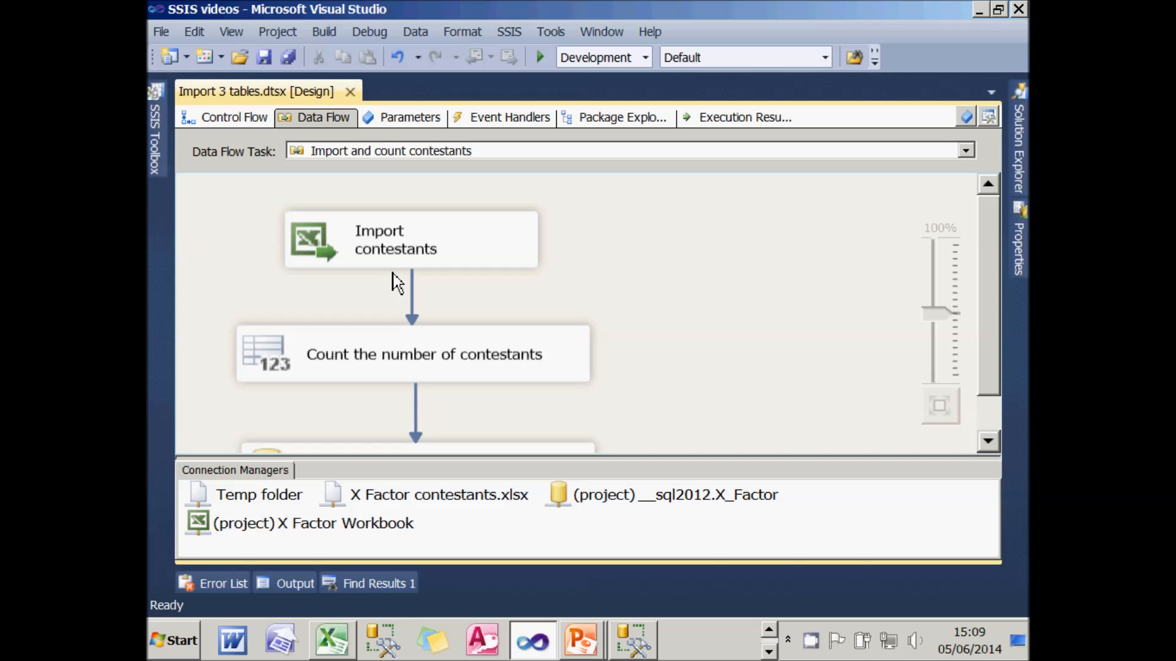
{"action": "left_click", "coordinate": [940, 405]}
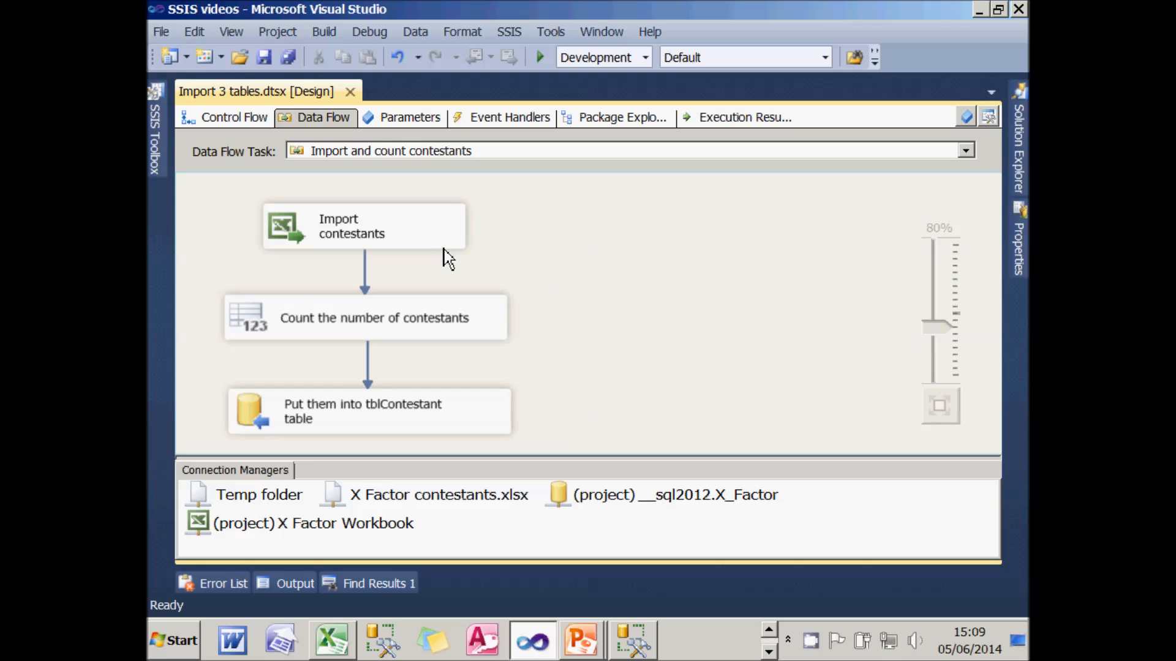
{"action": "double_click", "coordinate": [436, 308]}
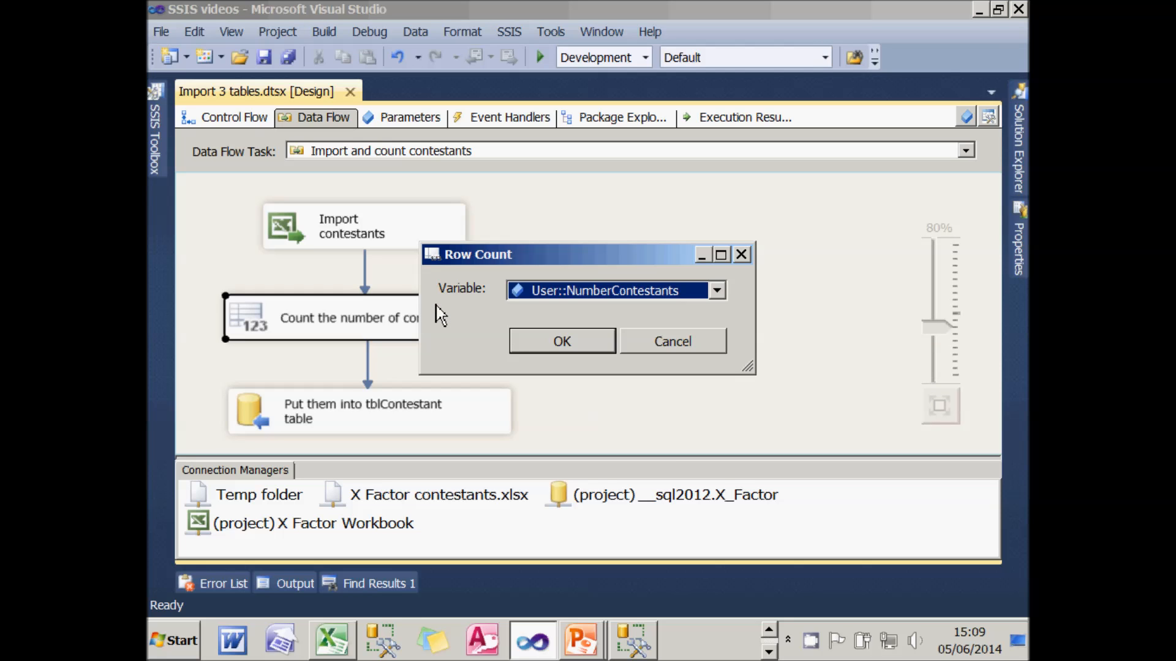
{"action": "left_click", "coordinate": [664, 350]}
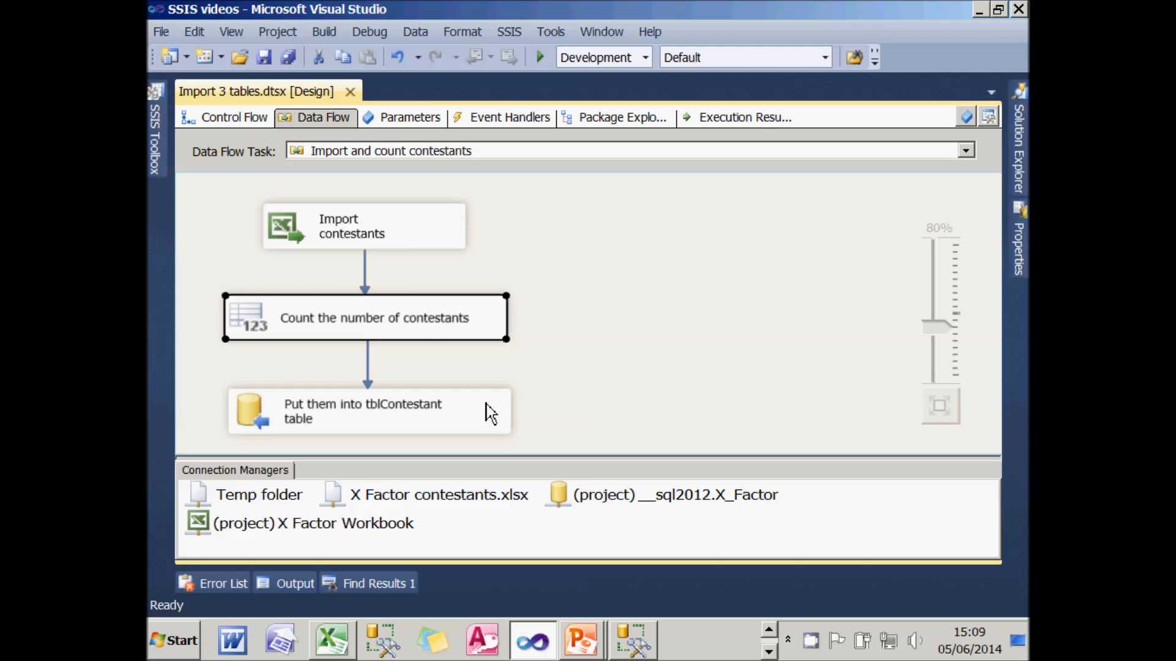
{"action": "left_click", "coordinate": [254, 118]}
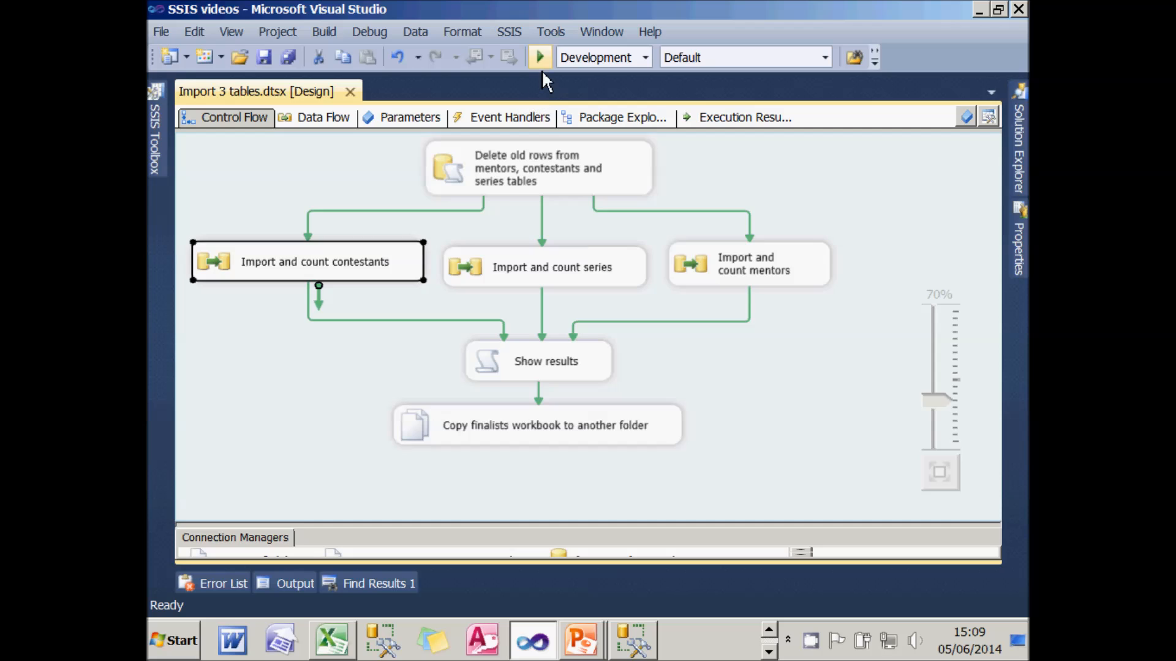
- Run the package, dismiss the row count message and return to design mode
{"action": "left_click", "coordinate": [542, 61]}
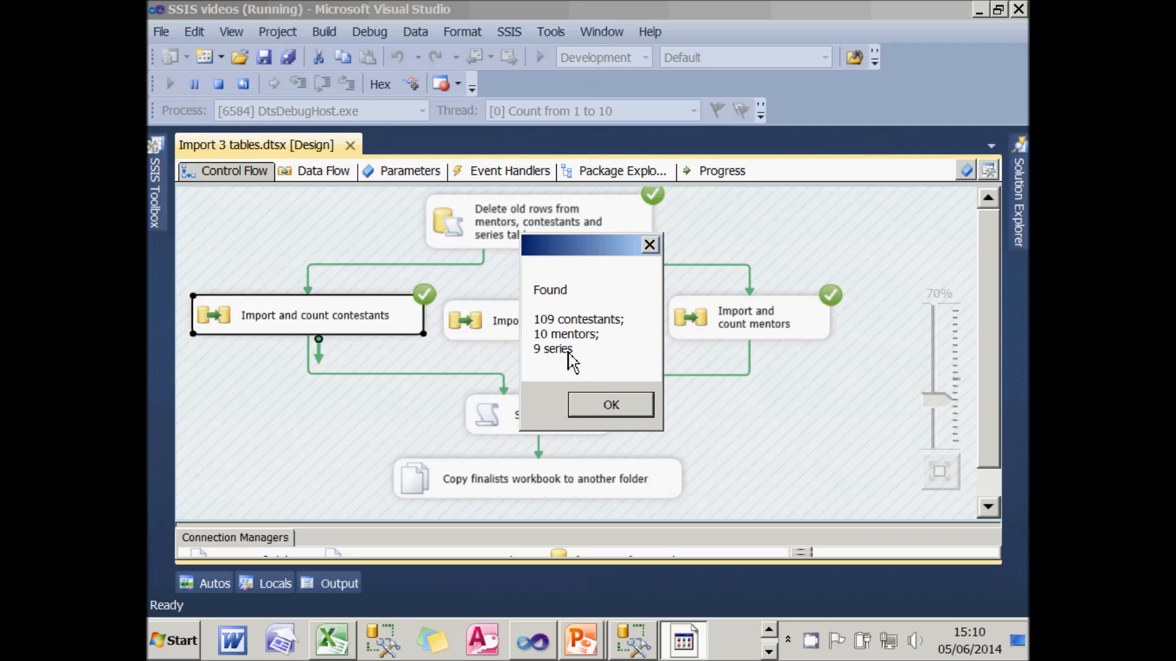
{"action": "left_click_drag", "start_coordinate": [585, 248], "coordinate": [789, 251]}
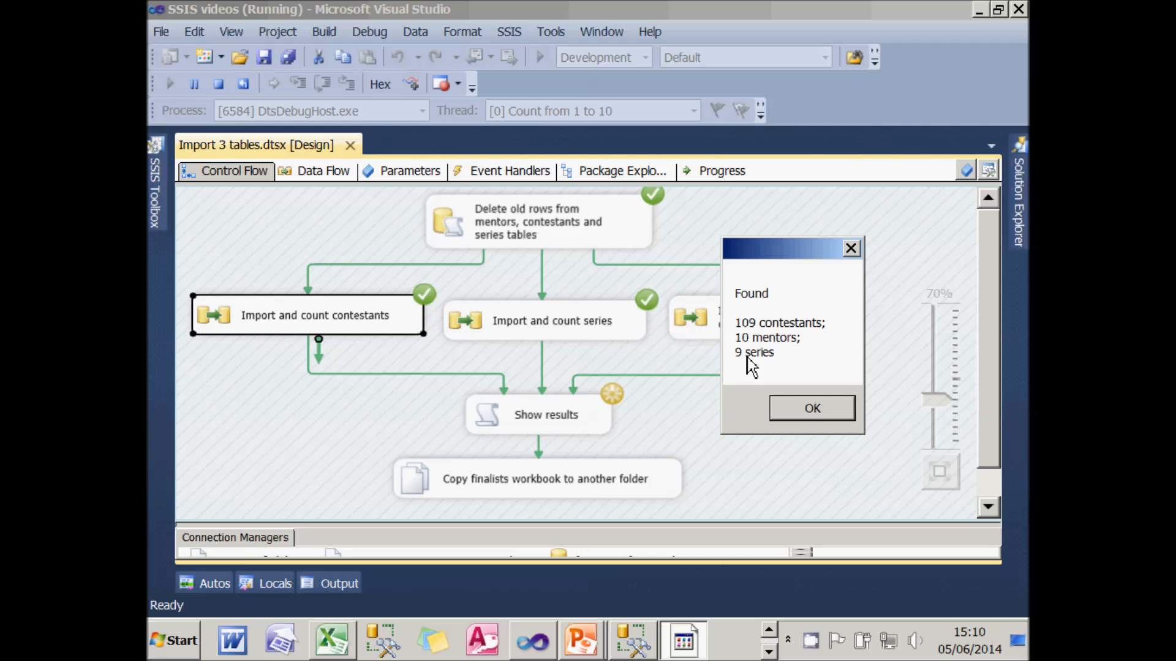
{"action": "left_click", "coordinate": [776, 401]}
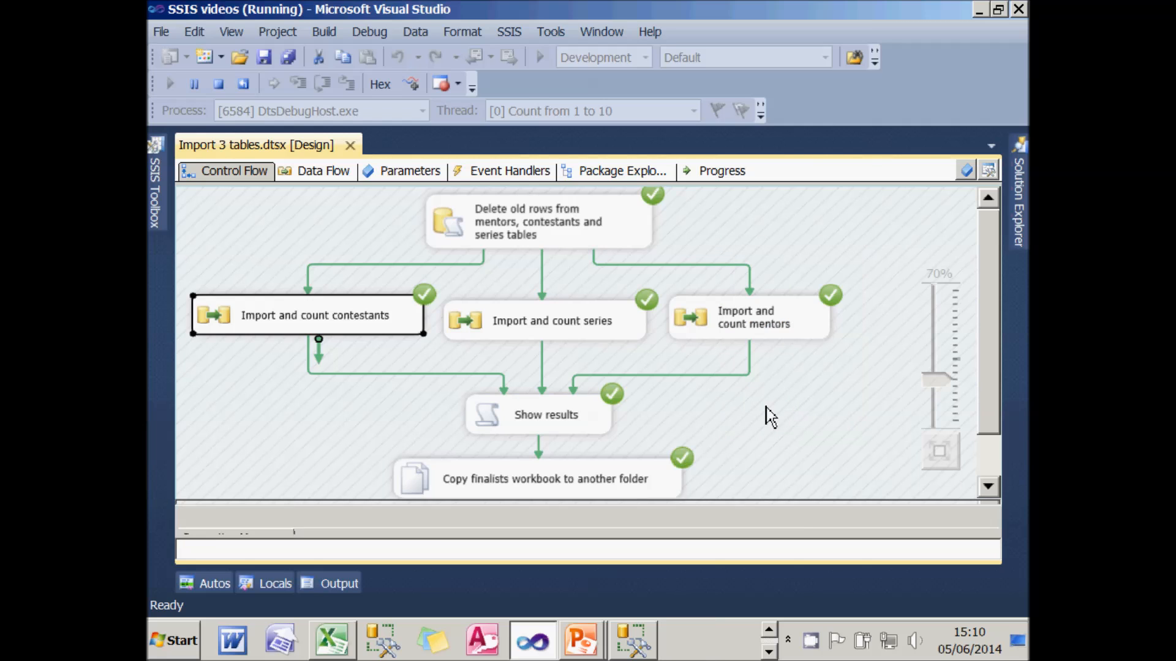
{"action": "left_click", "coordinate": [606, 417]}
{"action": "left_click", "coordinate": [600, 480], "text": "ctrl"}
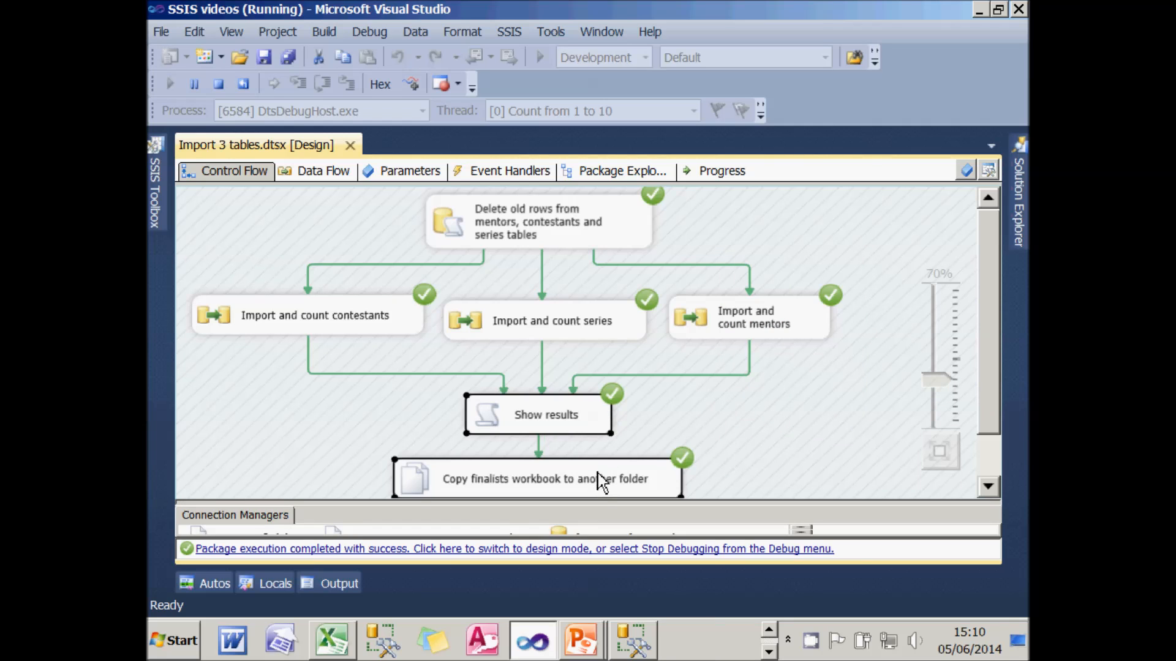
{"action": "left_click", "coordinate": [591, 549]}
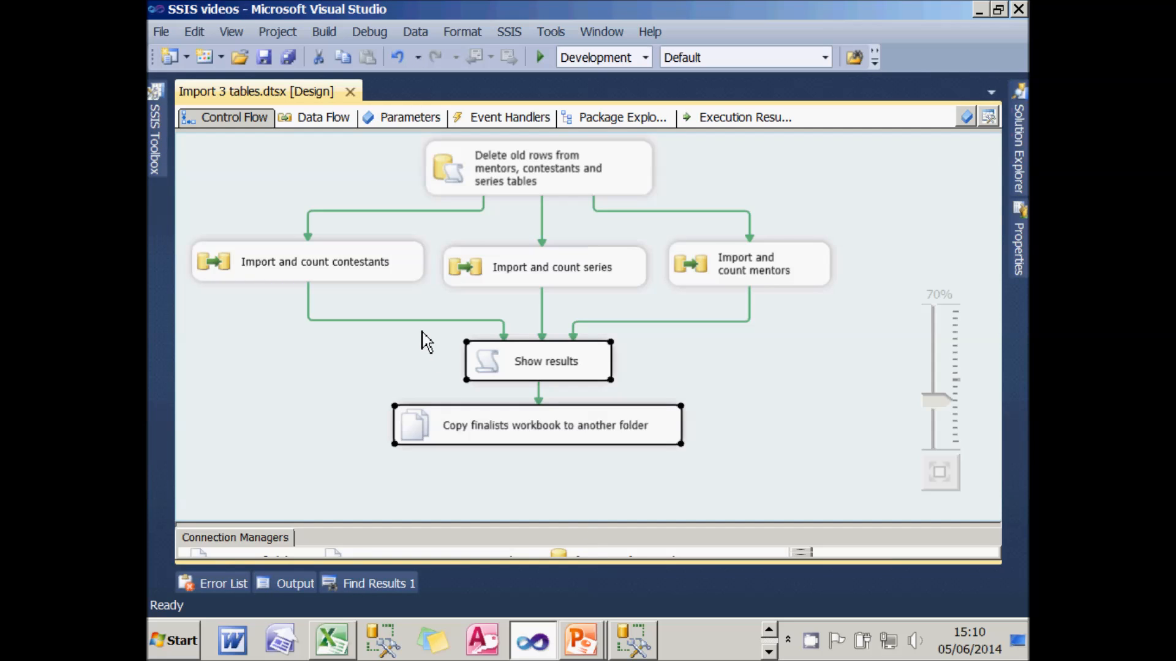
- Edit the precedence constraint from Import and count contestants to Show results, setting its evaluation operation to Expression
{"action": "right_click", "coordinate": [418, 320]}
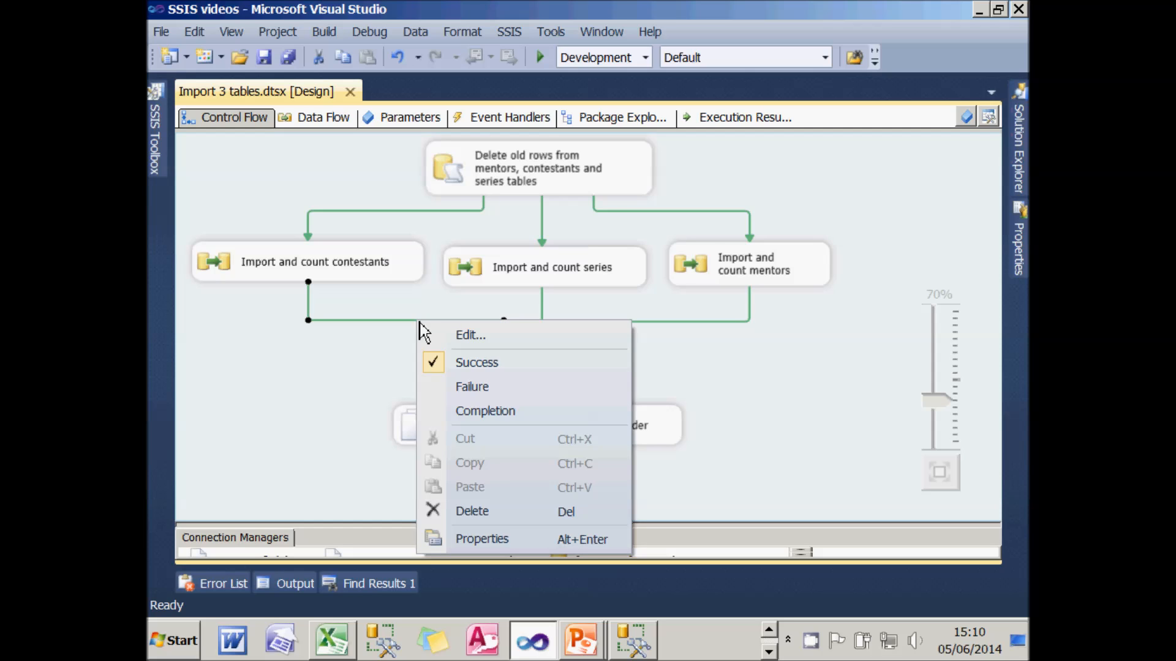
{"action": "left_click", "coordinate": [466, 335]}
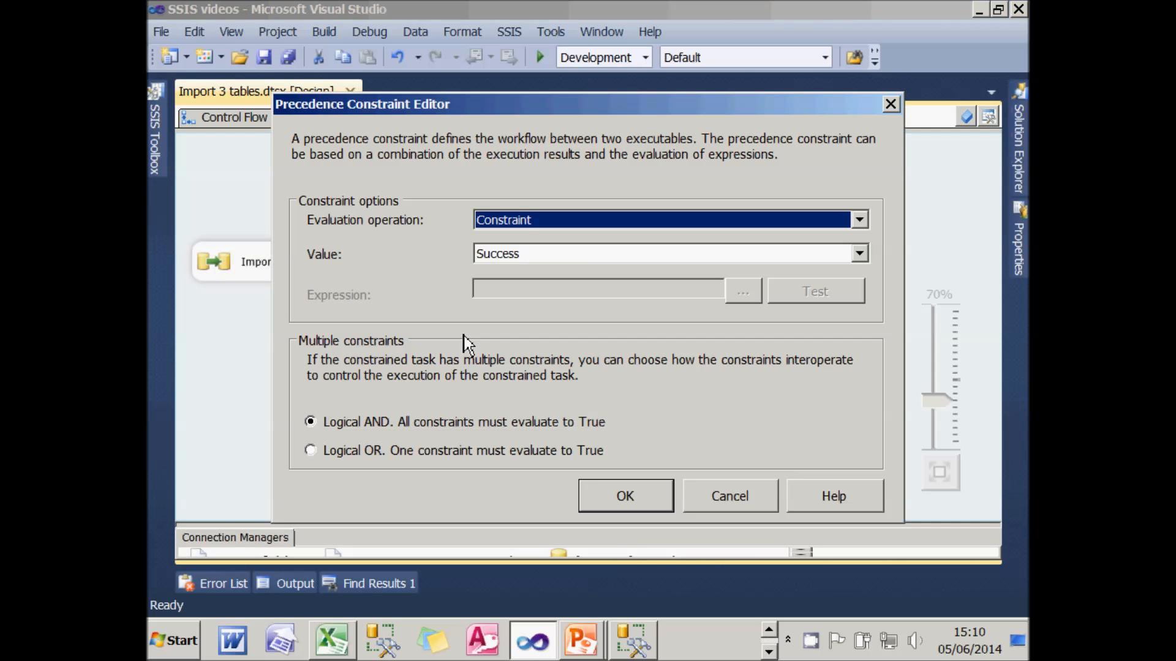
{"action": "left_click", "coordinate": [520, 222]}
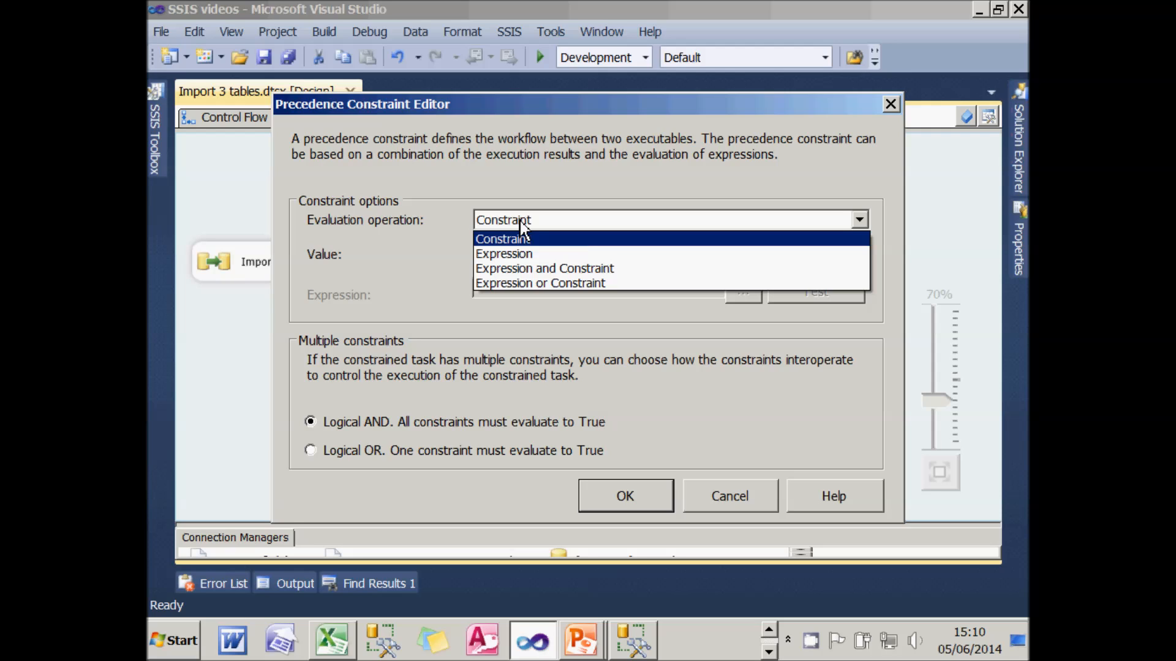
{"action": "left_click", "coordinate": [523, 254]}
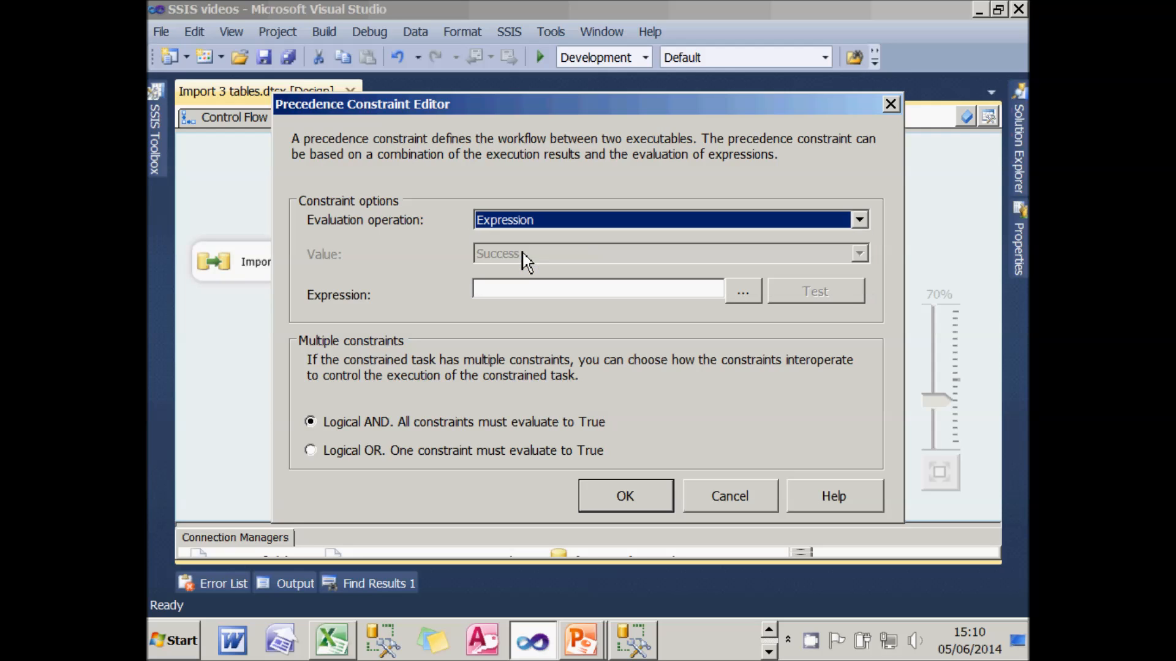
{"action": "left_click", "coordinate": [533, 289]}
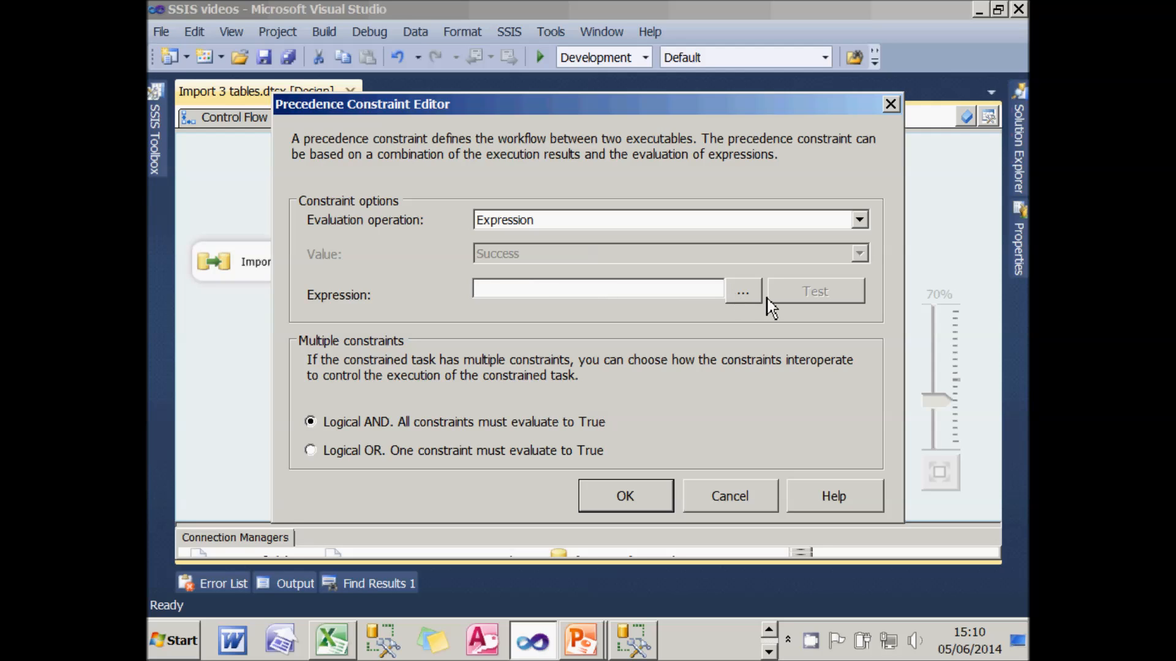
- Build and evaluate the contestants constraint expression @[User::NumberContestants]>=100, and apply it to the constraint
{"action": "left_click", "coordinate": [751, 297]}
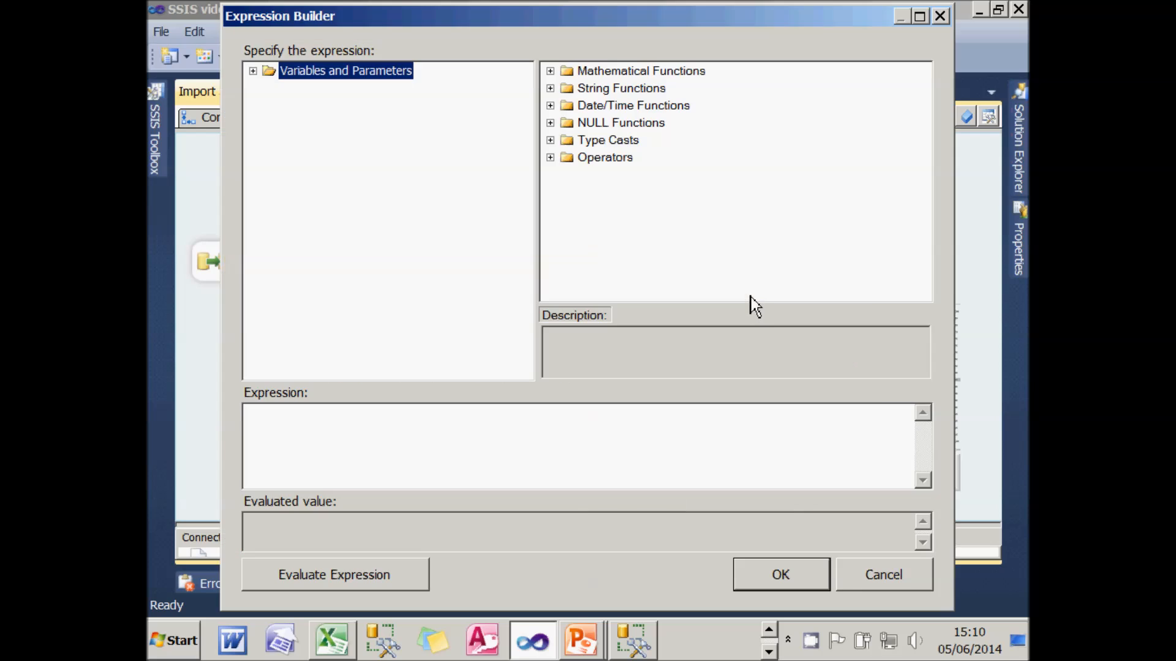
{"action": "left_click", "coordinate": [253, 71]}
{"action": "left_click_drag", "start_coordinate": [303, 108], "coordinate": [336, 450]}
{"action": "left_click", "coordinate": [469, 428]}
{"action": "type", "text": ">="}
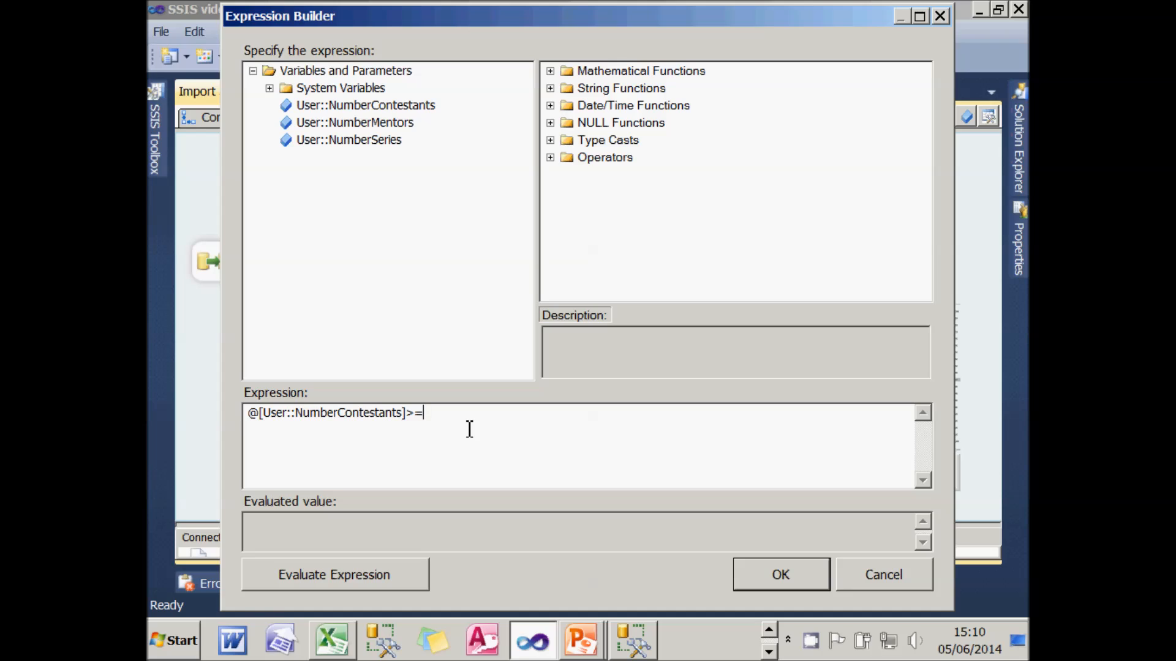
{"action": "type", "text": "100"}
{"action": "left_click", "coordinate": [412, 581]}
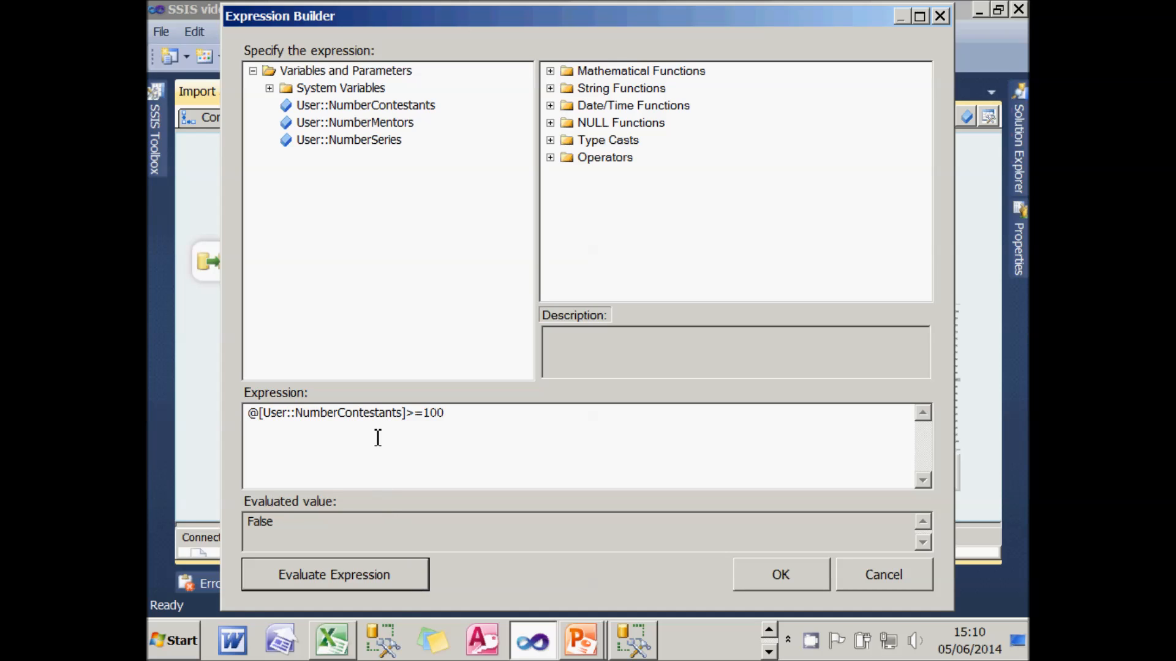
{"action": "double_click", "coordinate": [370, 420]}
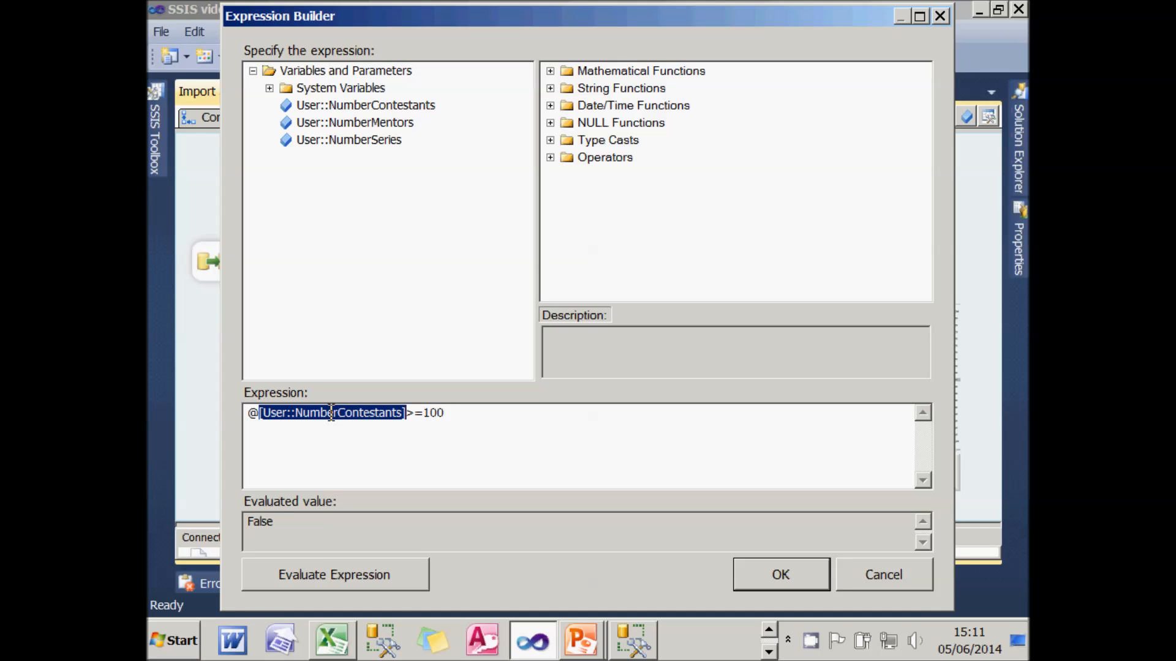
{"action": "left_click", "coordinate": [775, 572]}
{"action": "left_click", "coordinate": [624, 493]}
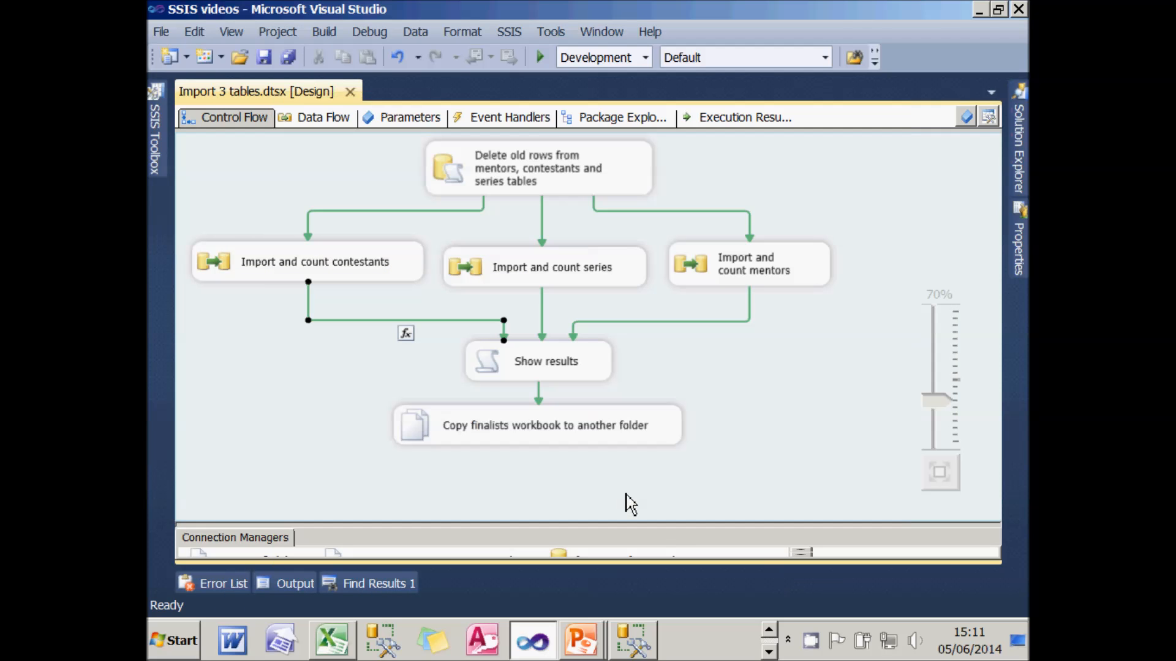
- Edit the precedence constraint from Import and count series to Show results, setting its evaluation operation to Expression
{"action": "right_click", "coordinate": [542, 314]}
{"action": "left_click", "coordinate": [561, 329]}
{"action": "left_click", "coordinate": [539, 222]}
{"action": "left_click", "coordinate": [542, 252]}
{"action": "left_click", "coordinate": [561, 288]}
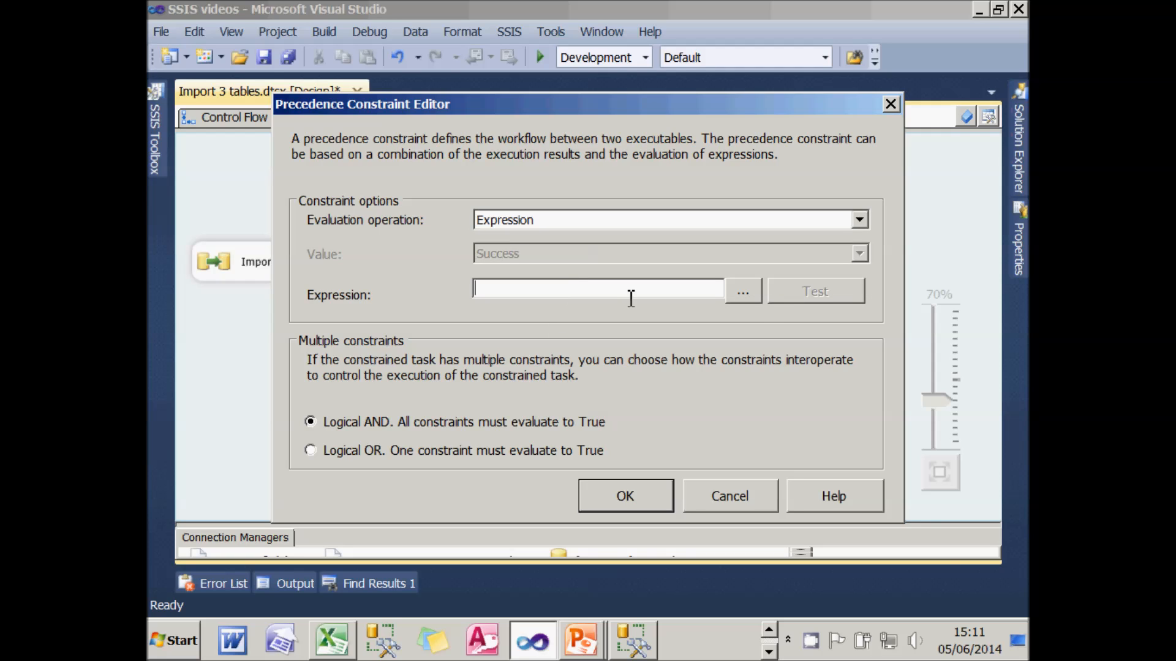
- Build the expression @[User::NumberSeries]>=10 for the series constraint and apply it
{"action": "left_click", "coordinate": [743, 292]}
{"action": "left_click", "coordinate": [253, 72]}
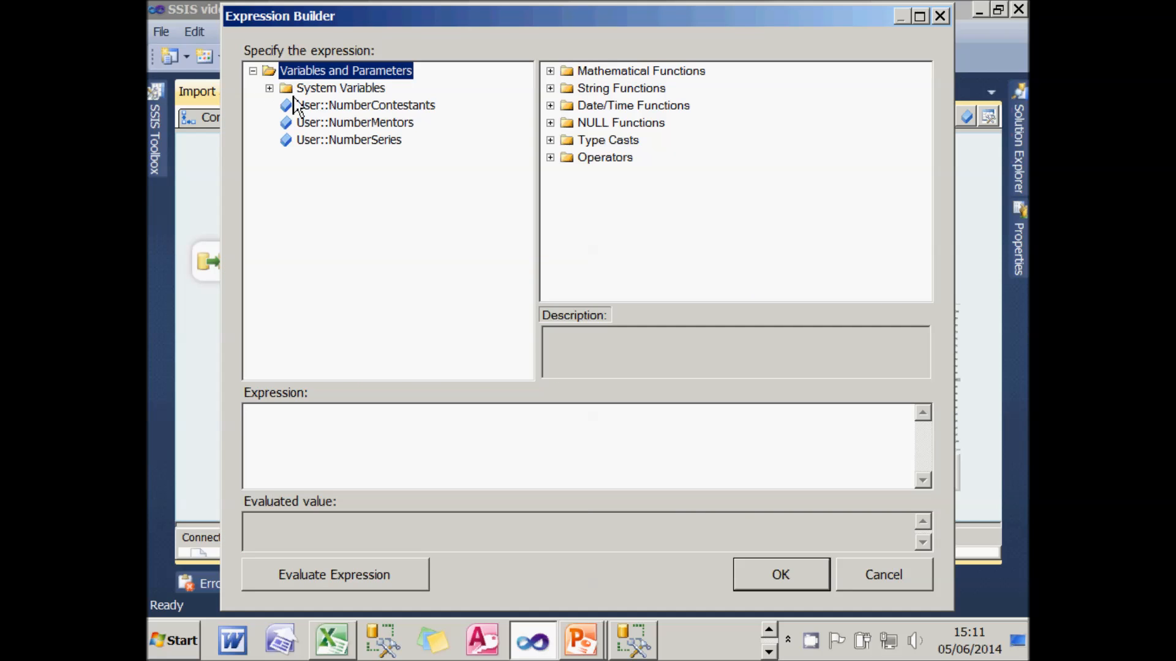
{"action": "left_click_drag", "start_coordinate": [334, 140], "coordinate": [321, 468]}
{"action": "left_click", "coordinate": [434, 423]}
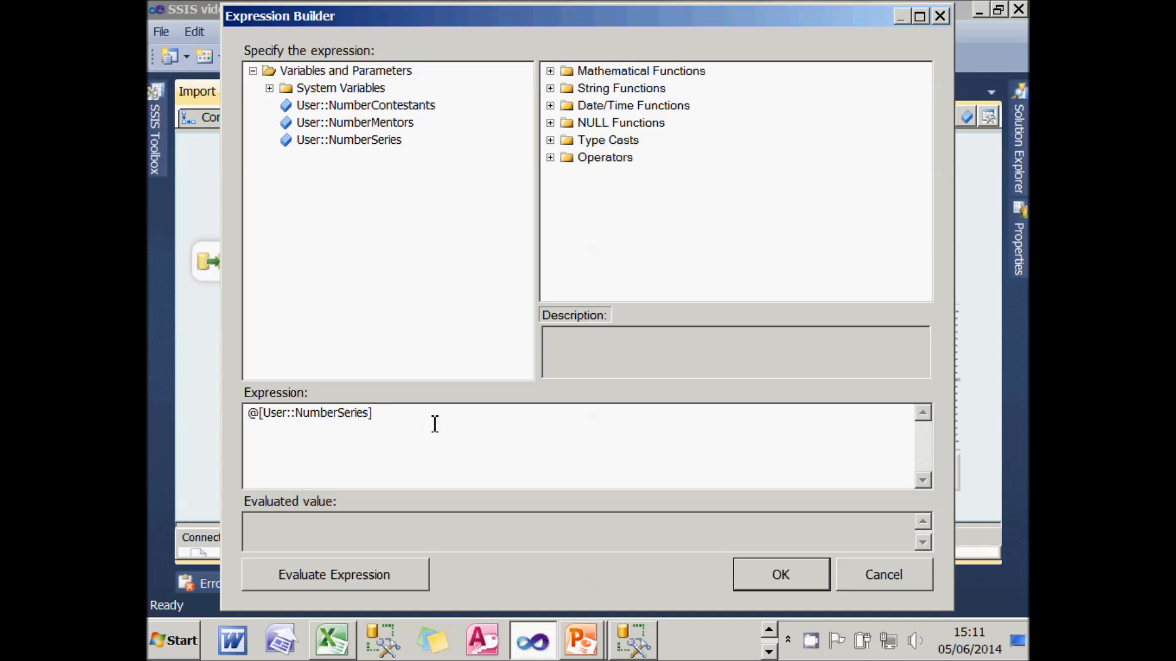
{"action": "type", "text": ">=10"}
{"action": "left_click", "coordinate": [796, 576]}
{"action": "left_click", "coordinate": [652, 499]}
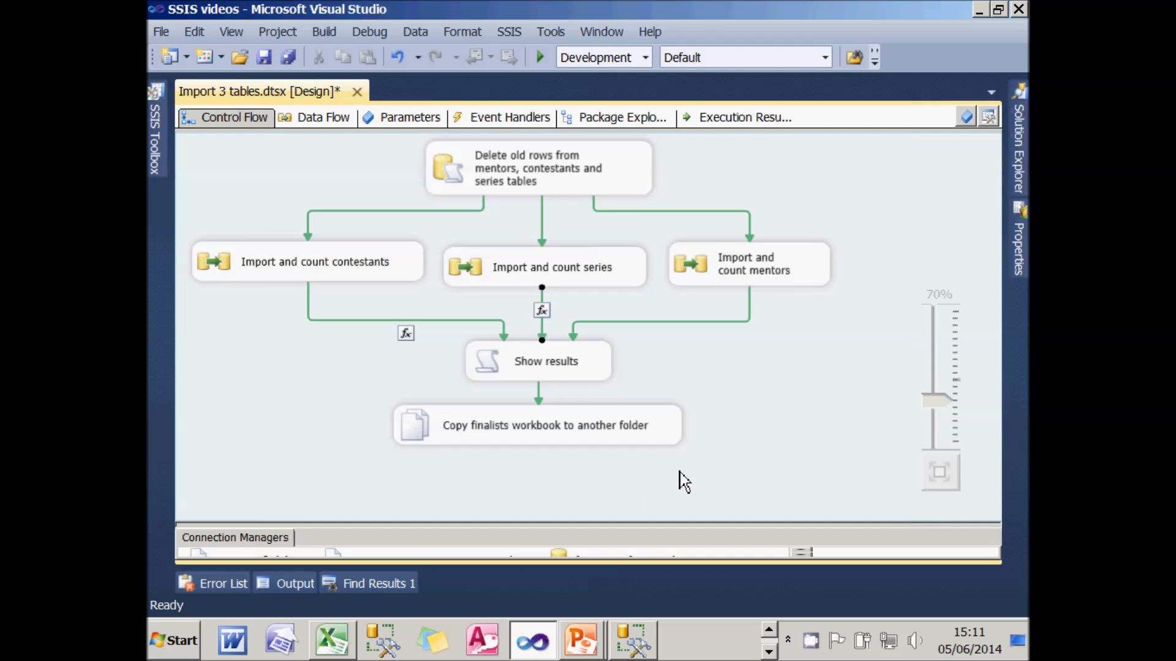
- Edit the precedence constraint from Import and count mentors to Show results, setting its evaluation operation to Expression
{"action": "right_click", "coordinate": [749, 310]}
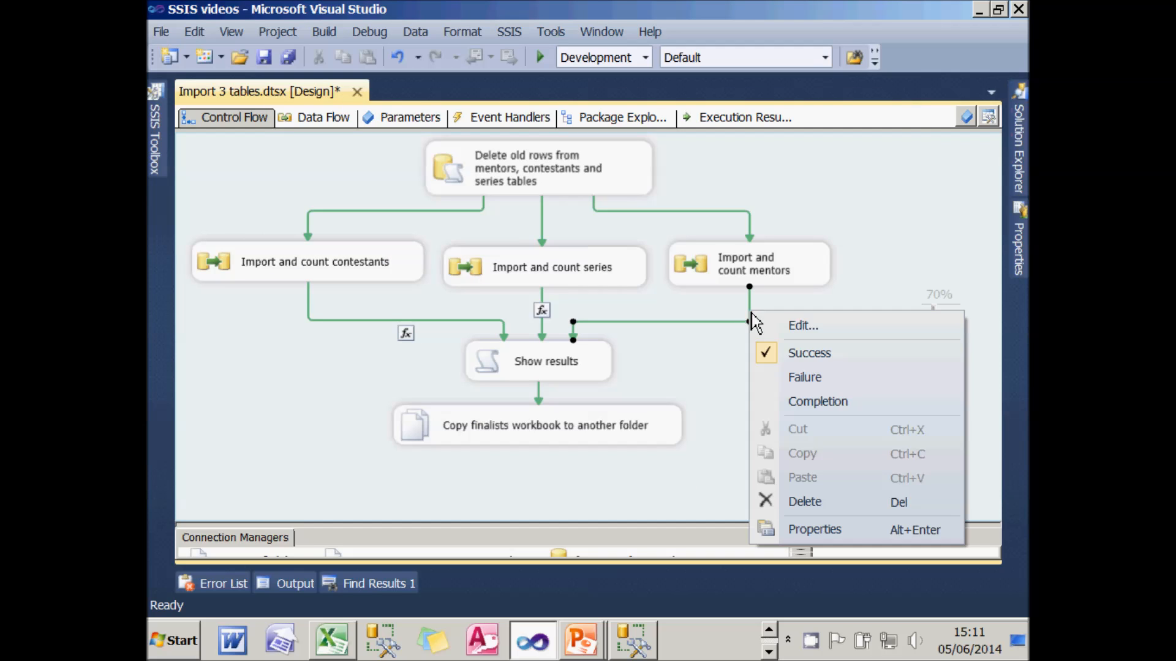
{"action": "left_click", "coordinate": [763, 325]}
{"action": "left_click", "coordinate": [527, 222]}
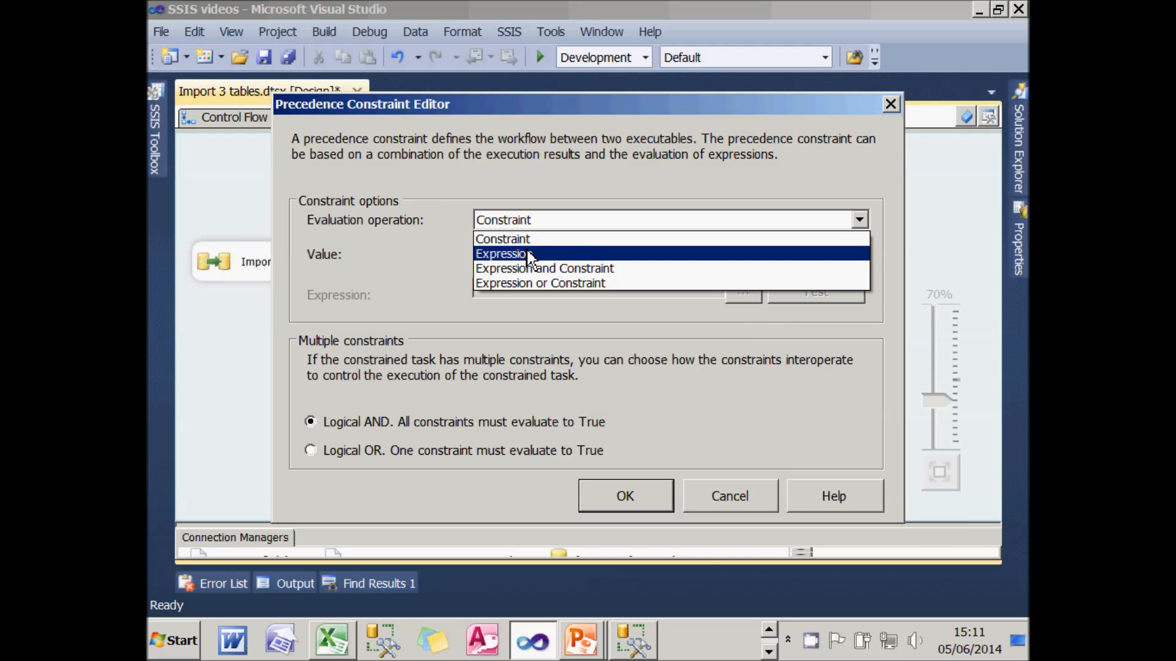
{"action": "left_click", "coordinate": [527, 255]}
- Build the expression @[User::NumberMentors]>=10 for the mentors constraint and apply it
{"action": "left_click", "coordinate": [743, 291]}
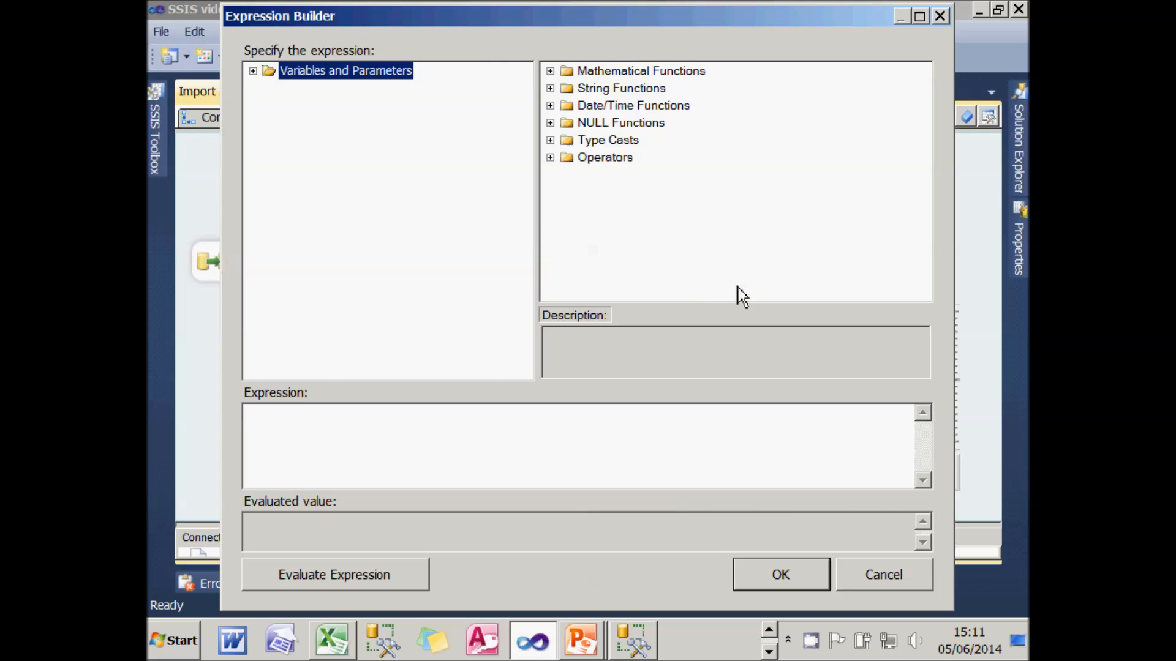
{"action": "left_click", "coordinate": [252, 71]}
{"action": "left_click_drag", "start_coordinate": [340, 124], "coordinate": [351, 439]}
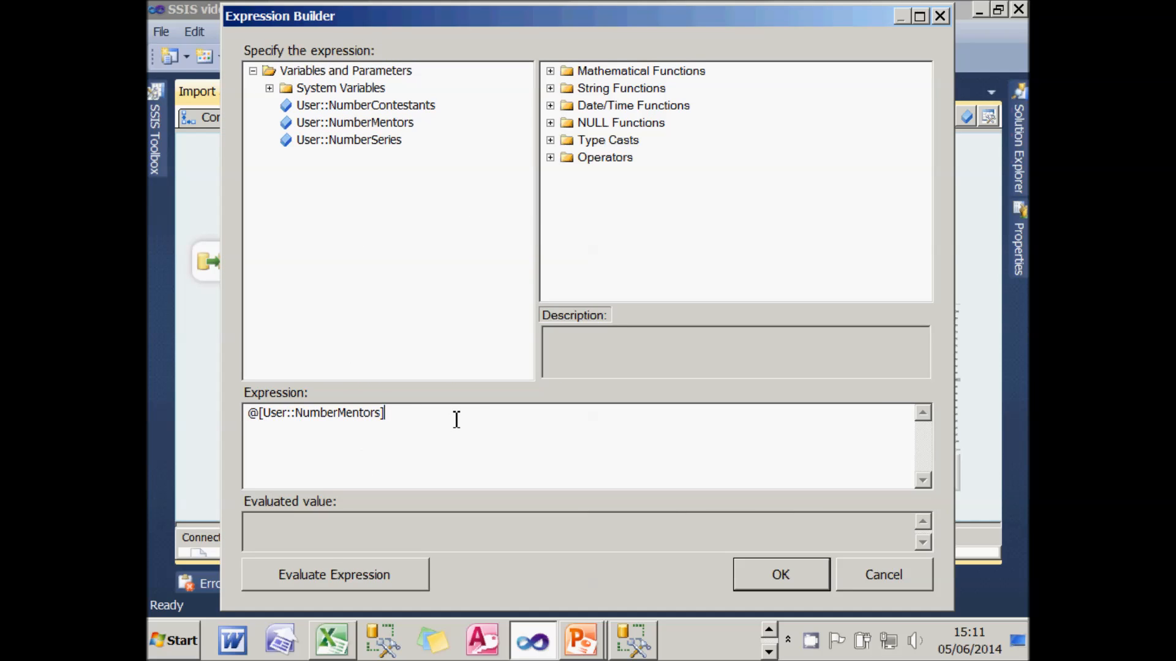
{"action": "type", "text": ">=10"}
{"action": "left_click", "coordinate": [774, 577]}
{"action": "left_click", "coordinate": [655, 493]}
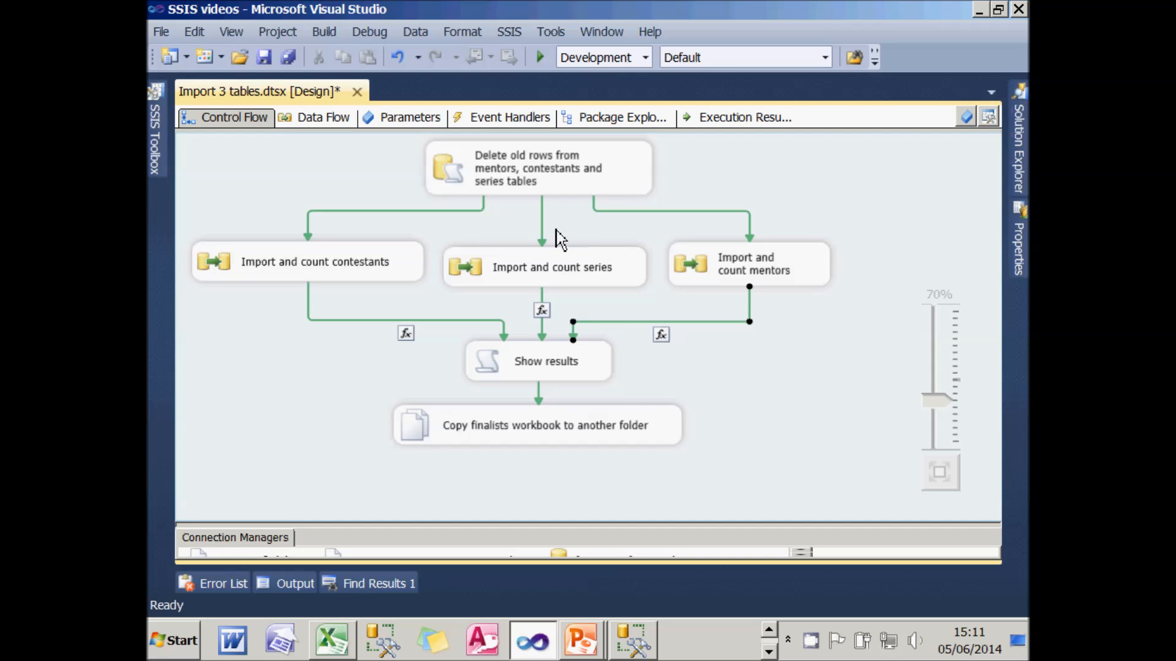
- Run the package to test the three expression constraints, checking Show results and the workbook copy task, and return to design mode
{"action": "left_click", "coordinate": [542, 58]}
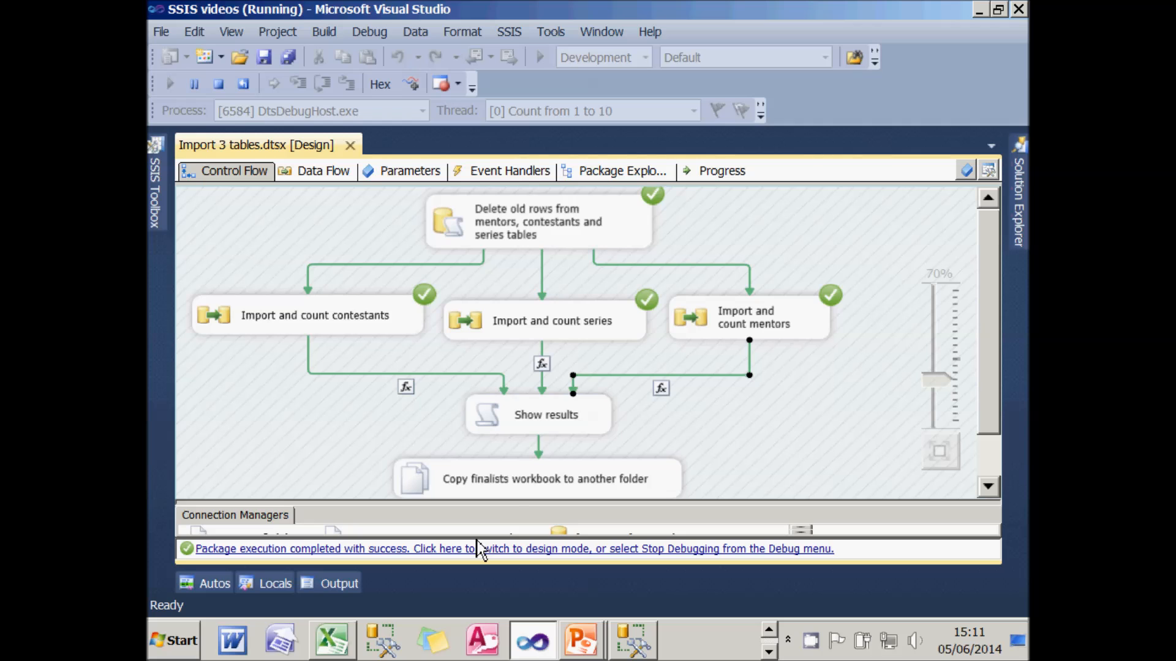
{"action": "left_click", "coordinate": [537, 428]}
{"action": "left_click", "coordinate": [539, 472]}
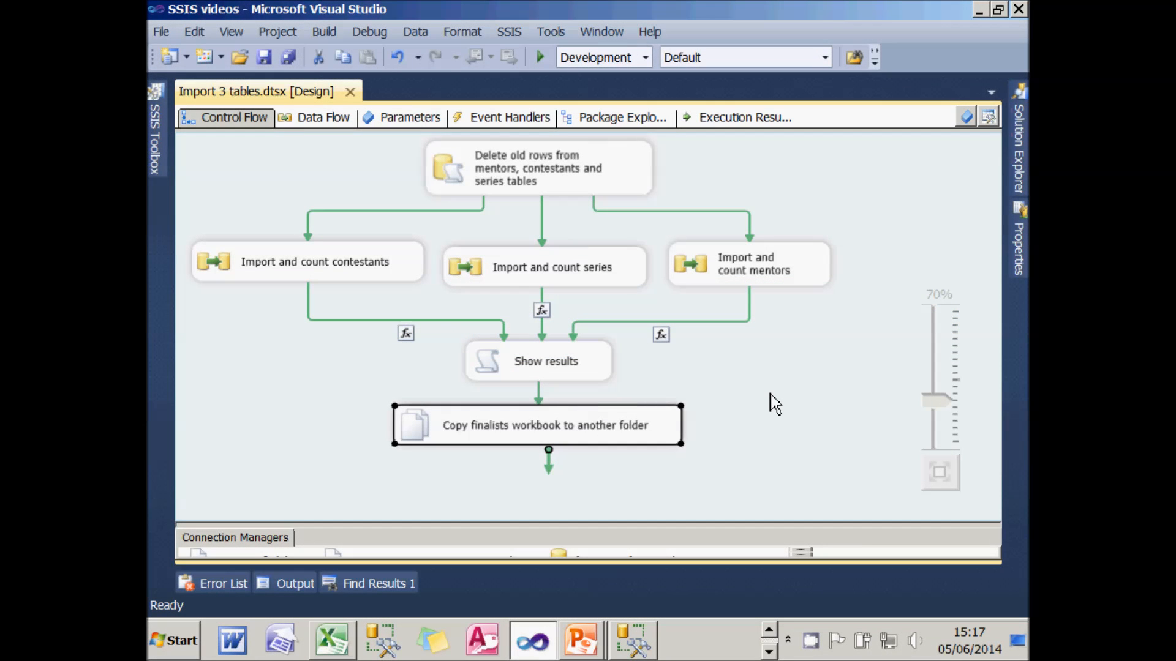
{"action": "left_click", "coordinate": [408, 336]}
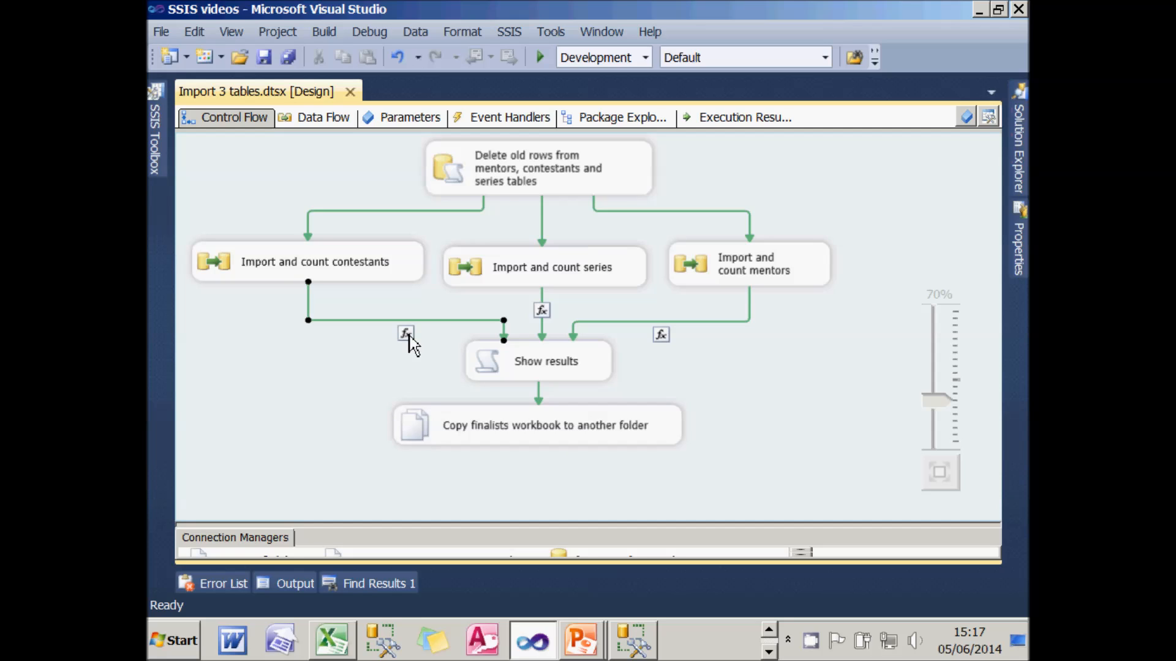
{"action": "left_click", "coordinate": [544, 313]}
{"action": "left_click", "coordinate": [661, 335]}
{"action": "left_click", "coordinate": [593, 361]}
{"action": "left_click", "coordinate": [600, 413]}
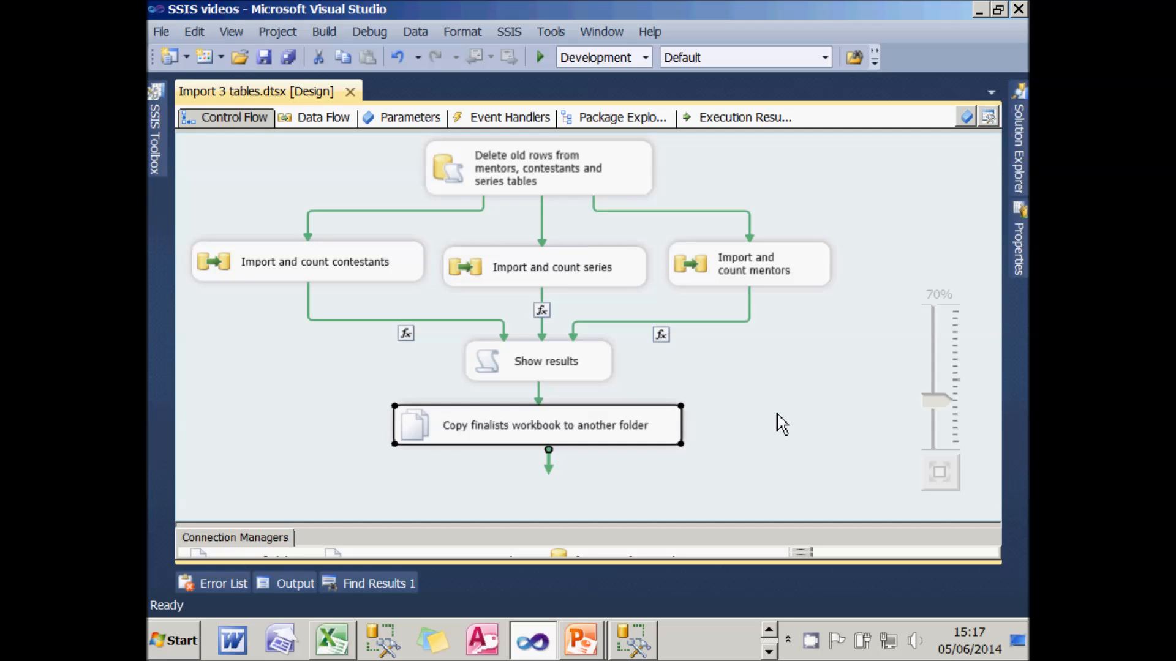
- Select all three constraints leading into Show results, view their shared properties, and close the properties and clear the selection
{"action": "left_click", "coordinate": [326, 321]}
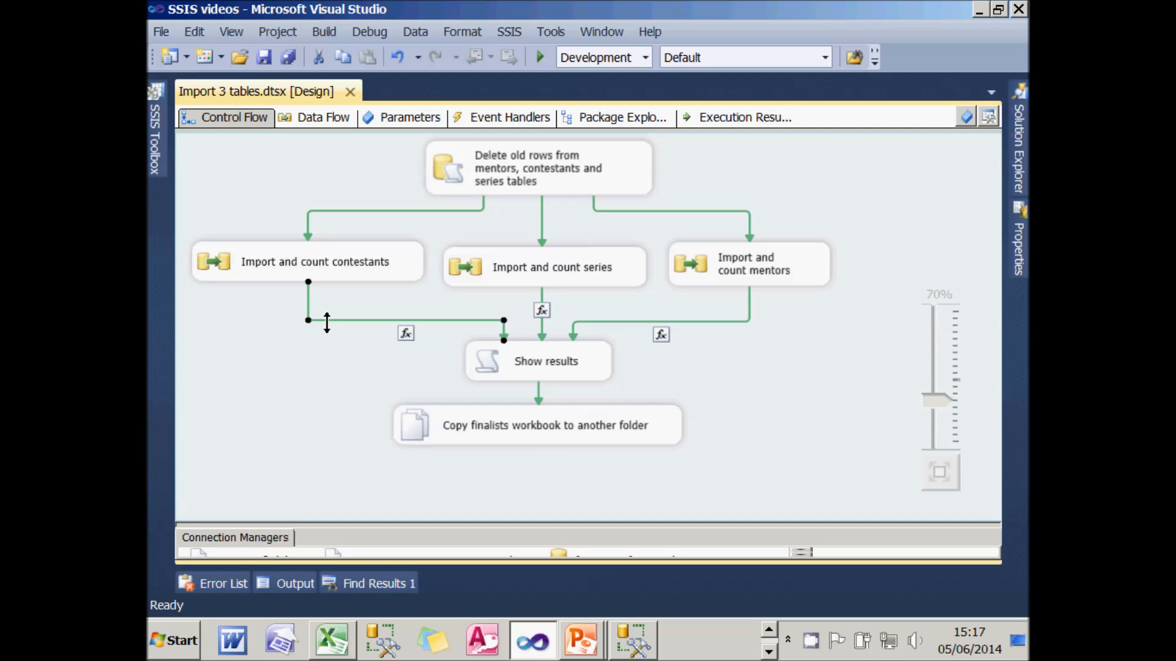
{"action": "left_click", "coordinate": [542, 323], "text": "ctrl"}
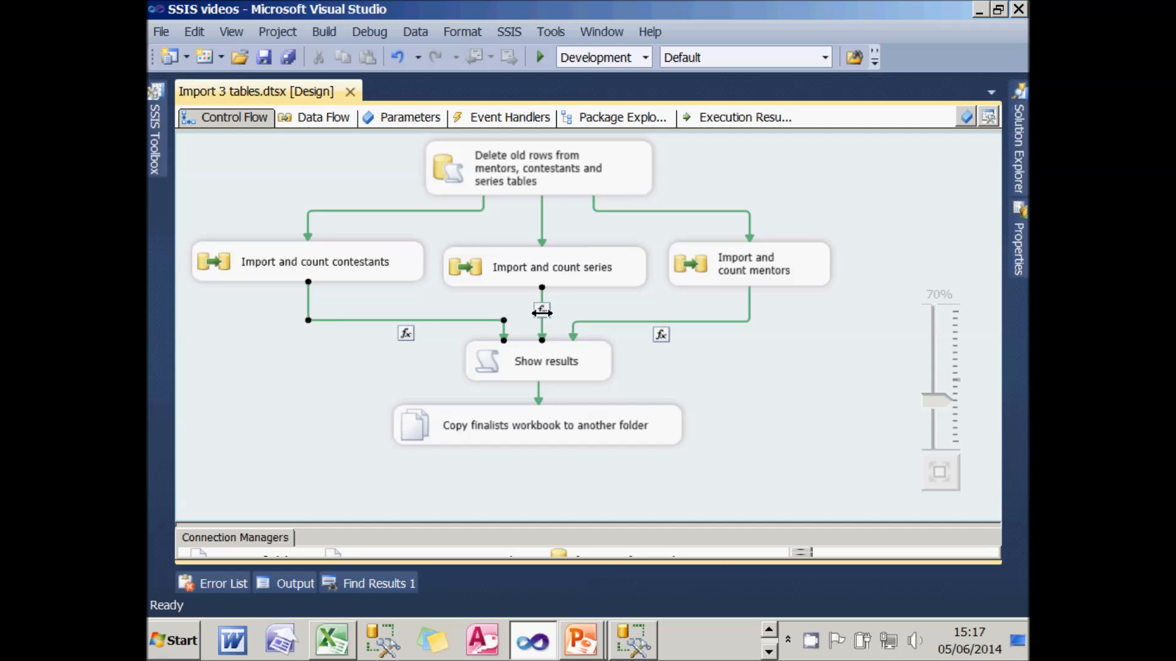
{"action": "left_click", "coordinate": [672, 323], "text": "ctrl"}
{"action": "right_click", "coordinate": [672, 325]}
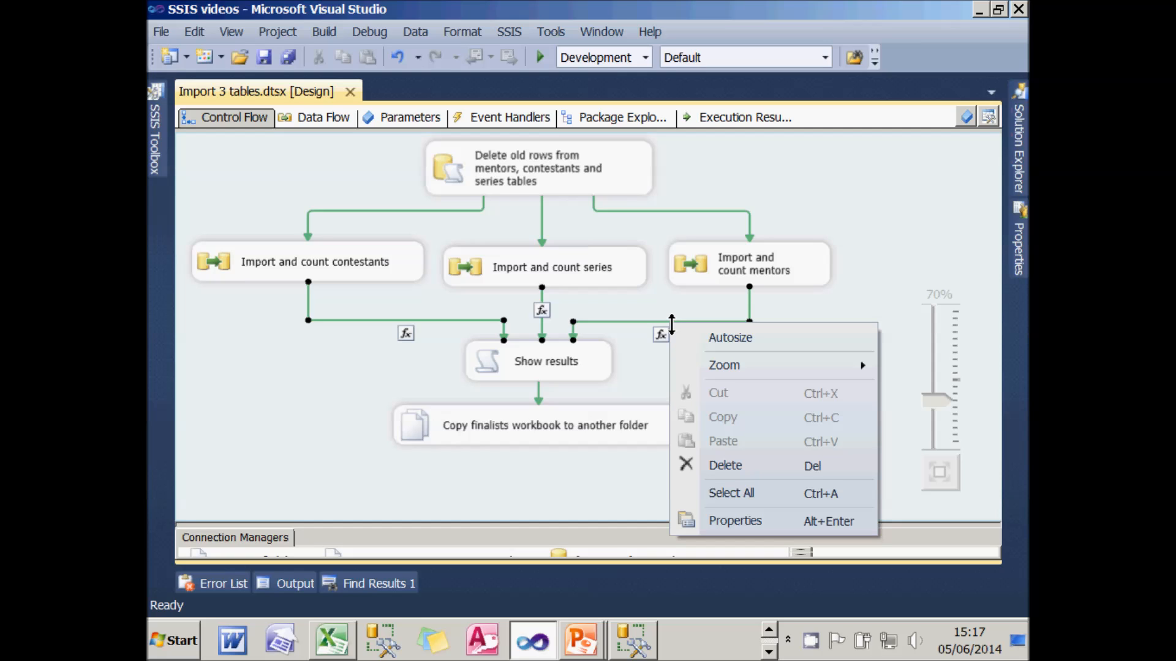
{"action": "left_click", "coordinate": [732, 520]}
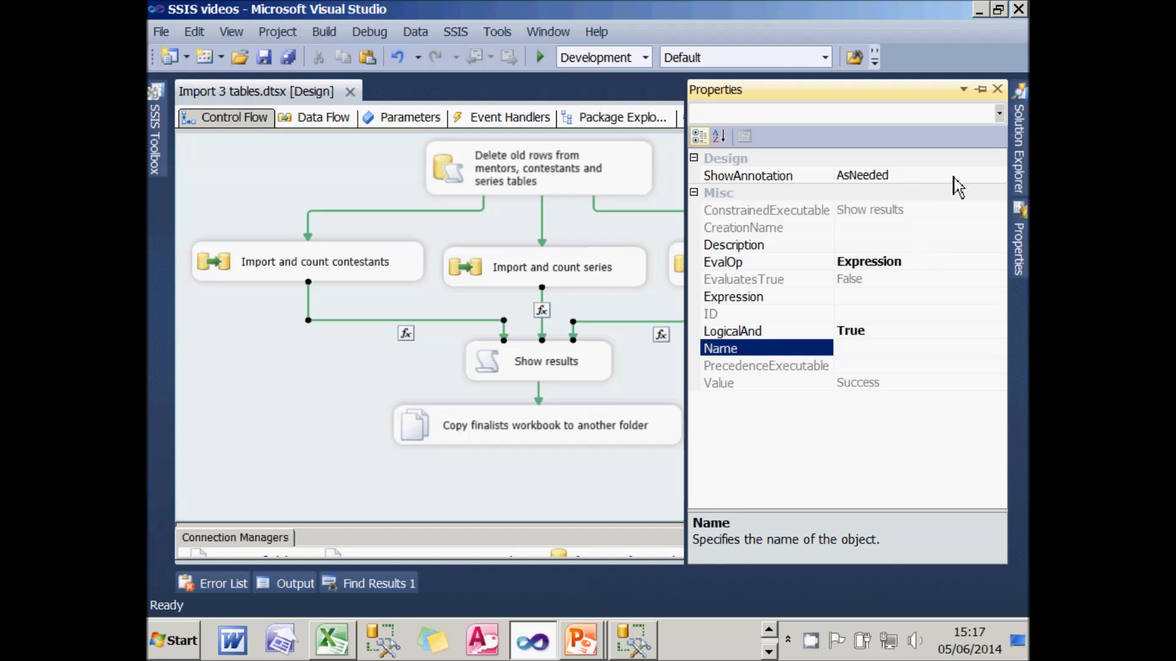
{"action": "left_click", "coordinate": [997, 89]}
{"action": "left_click", "coordinate": [843, 348]}
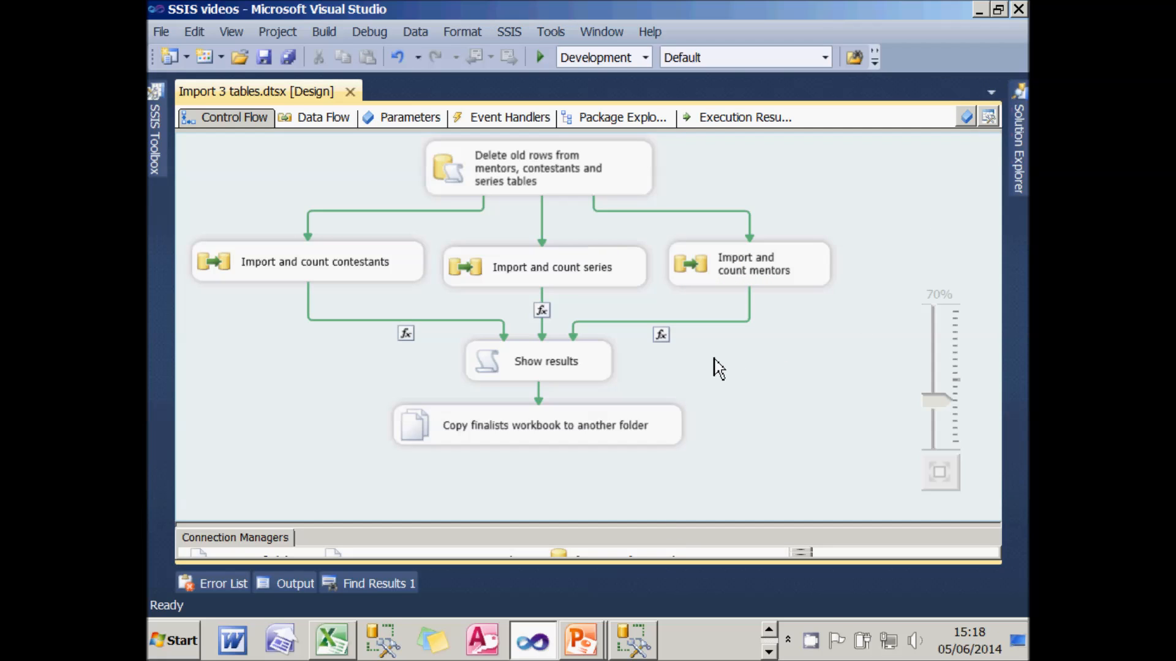
- Edit the precedence constraint from Import and count contestants to Show results, switching the multiple constraints option to Logical OR
{"action": "right_click", "coordinate": [495, 320]}
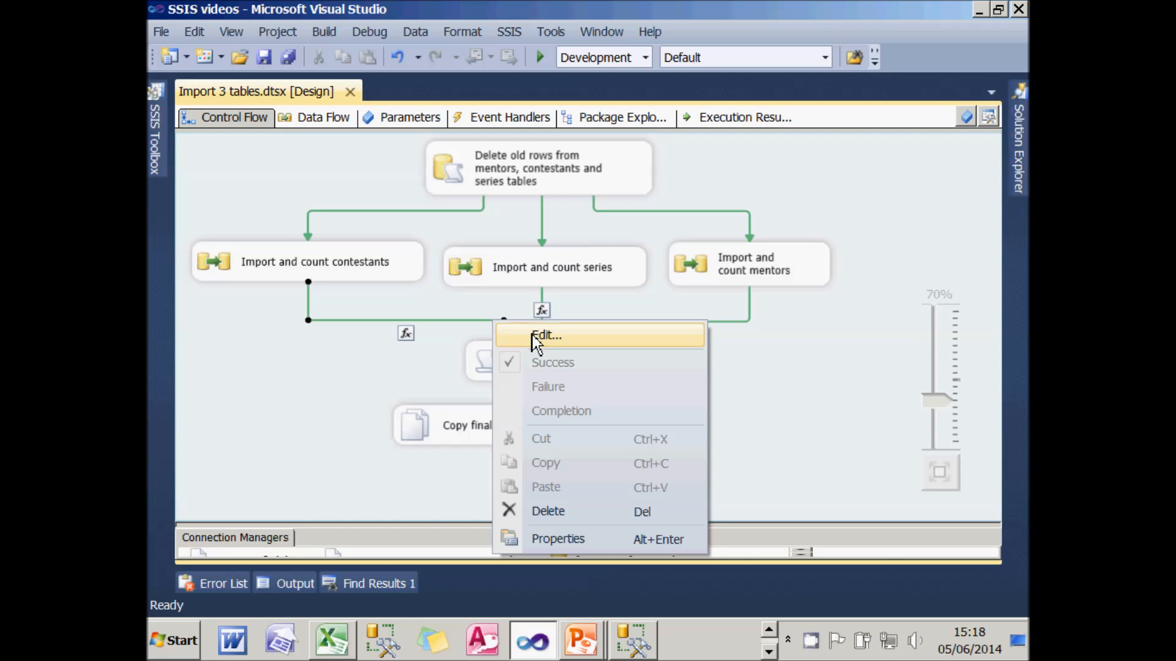
{"action": "left_click", "coordinate": [547, 339]}
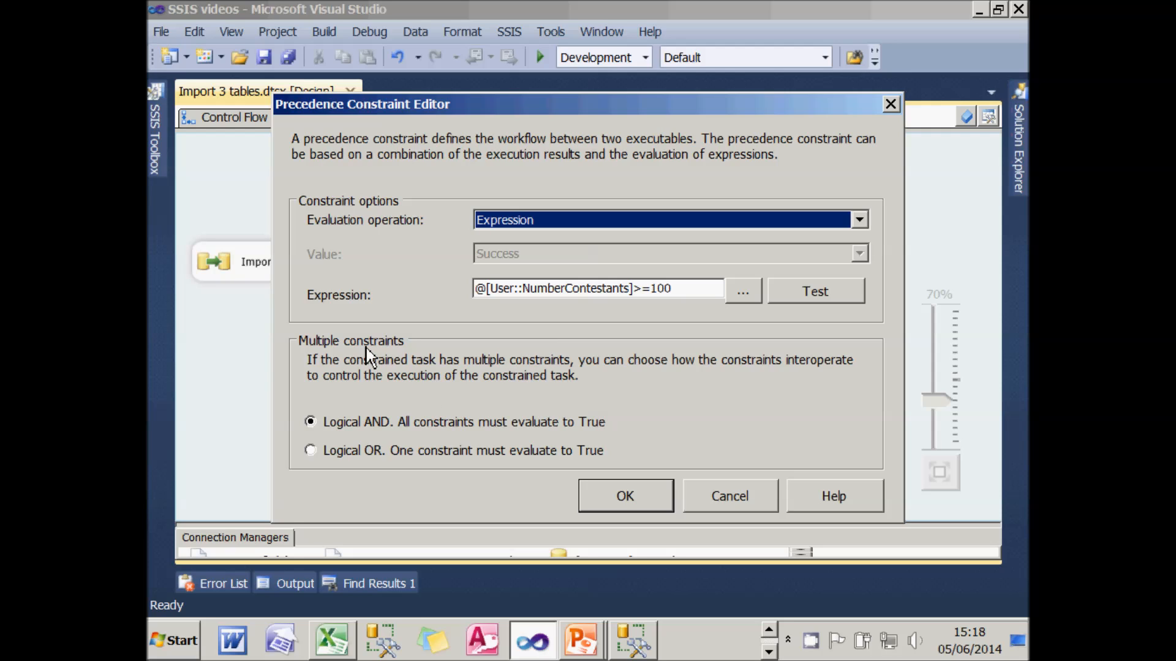
{"action": "left_click", "coordinate": [310, 451]}
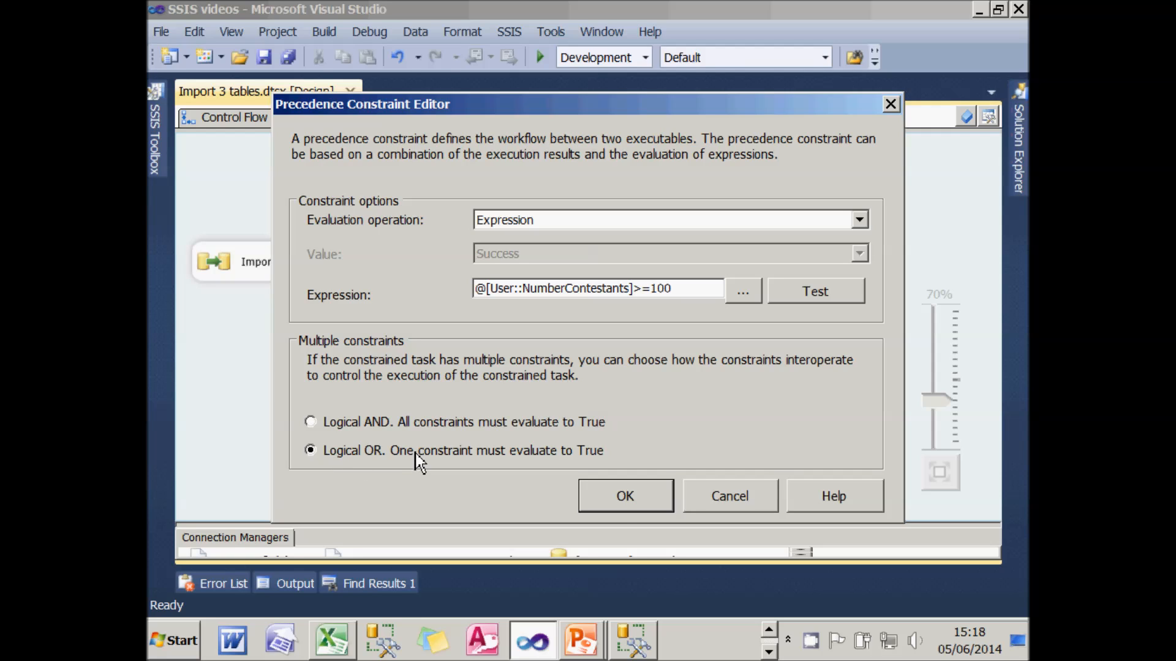
{"action": "left_click", "coordinate": [628, 505]}
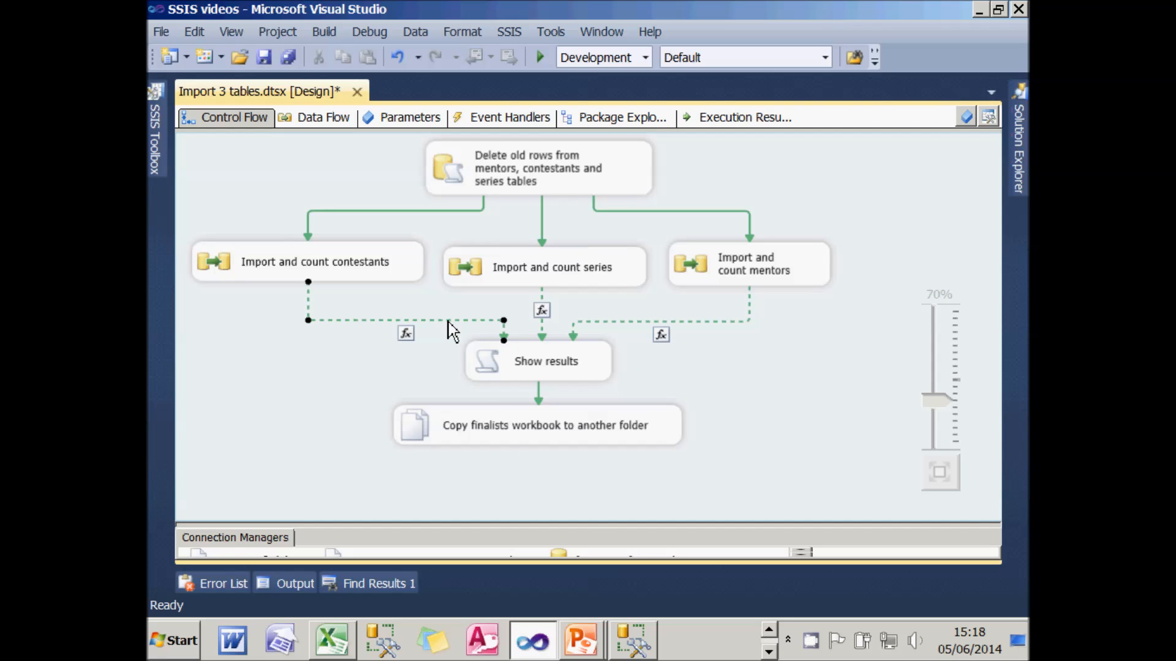
- Run the package with the Logical OR constraints and dismiss the row count message
{"action": "left_click", "coordinate": [534, 362]}
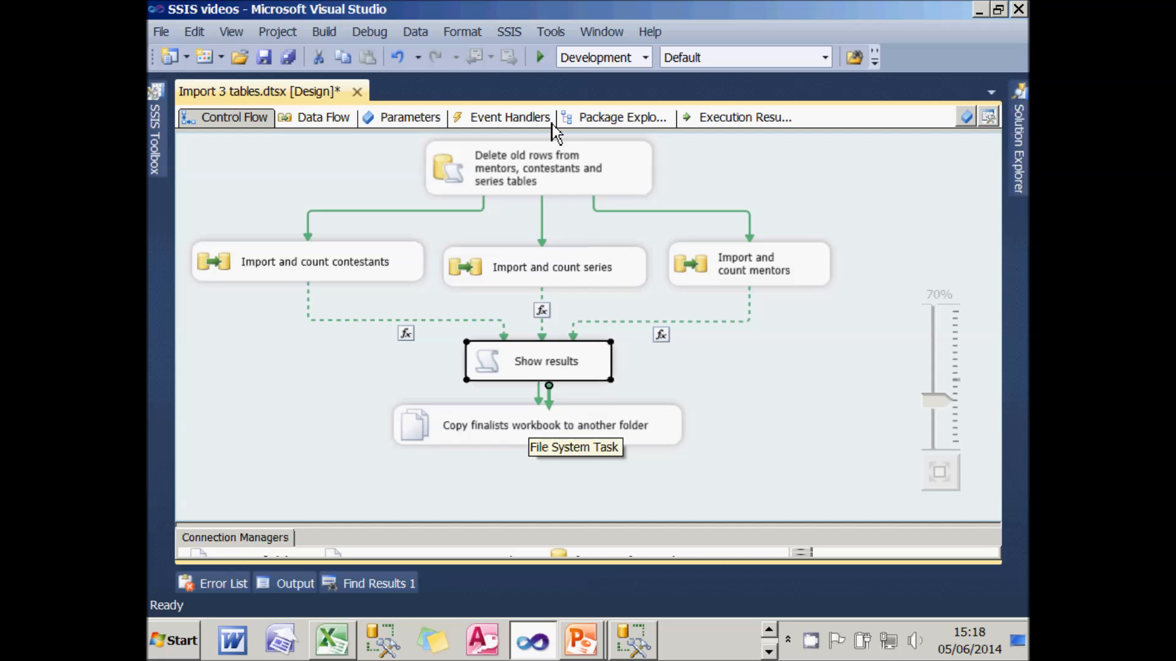
{"action": "left_click", "coordinate": [541, 59]}
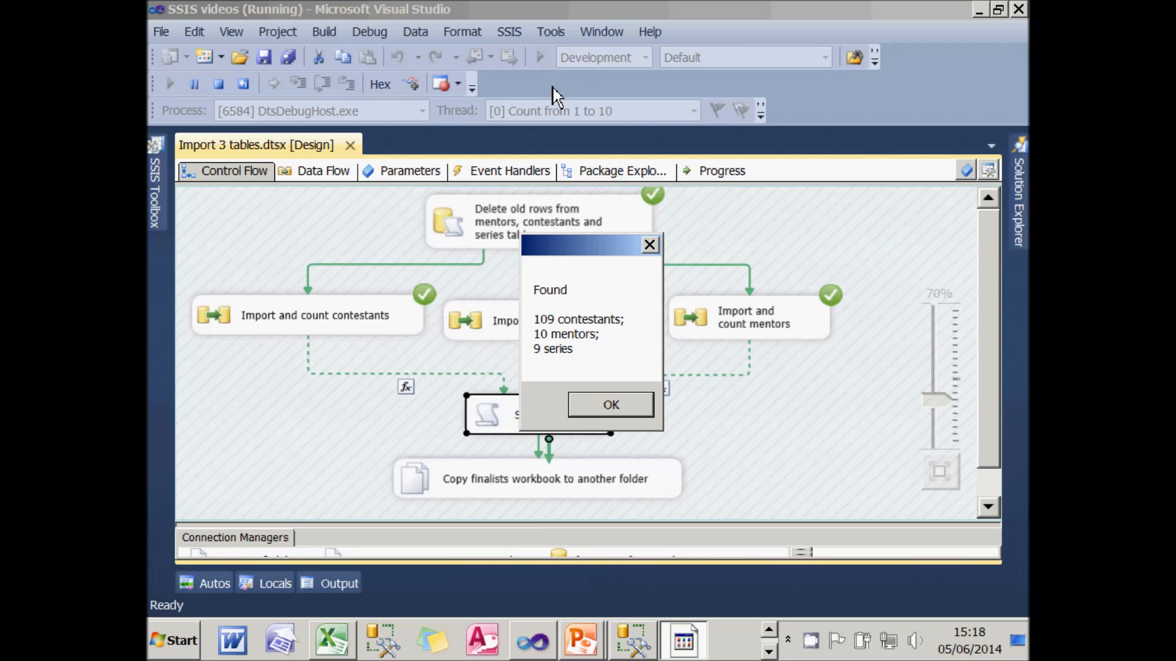
{"action": "left_click", "coordinate": [622, 411]}
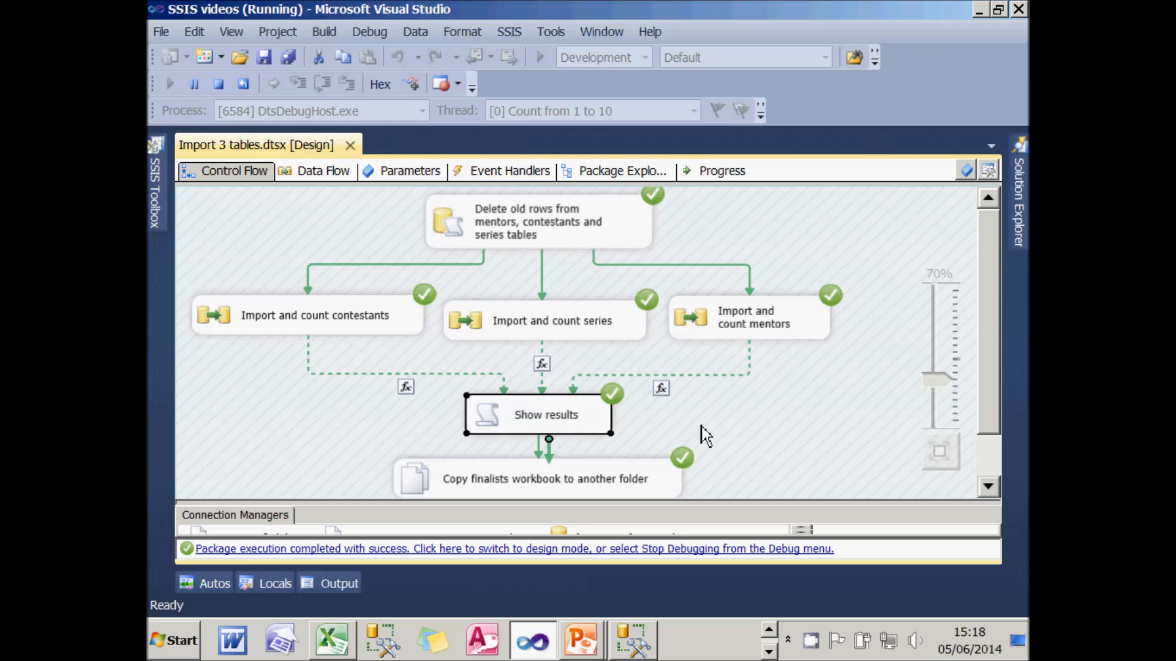